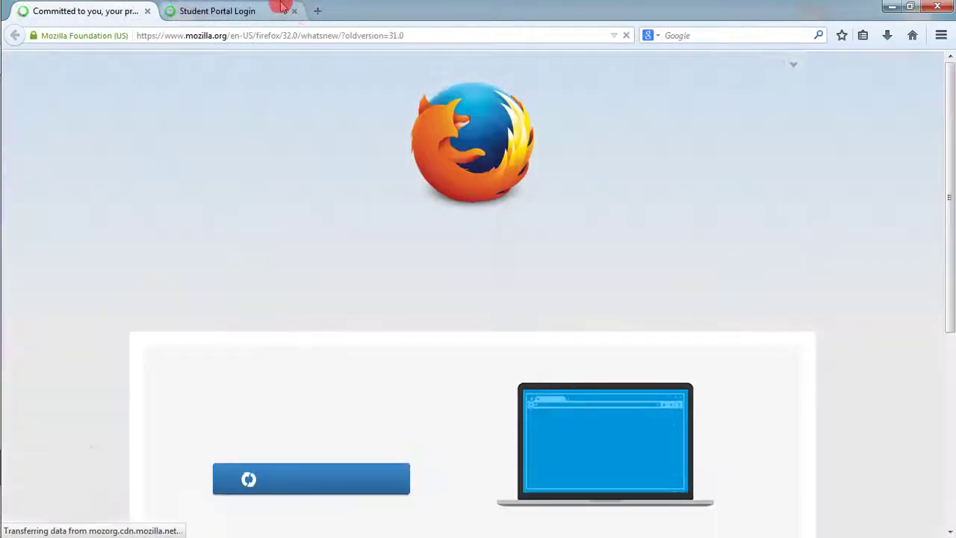
- Close the Student Portal Login tab and enter the Burlington Gazette address, burlingtongazette.ca
click(295, 11)
click(239, 35)
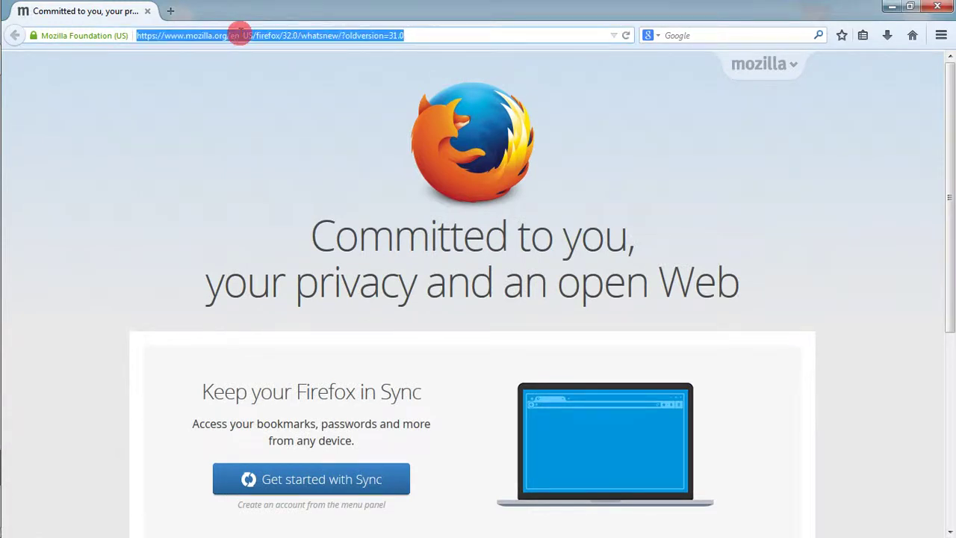
text(burlint)
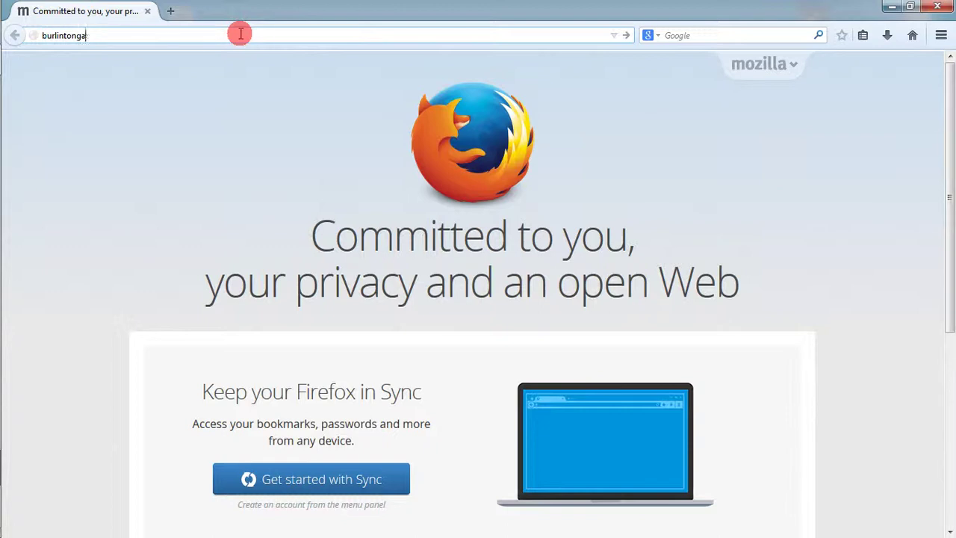
key(BackSpace)
text(g)
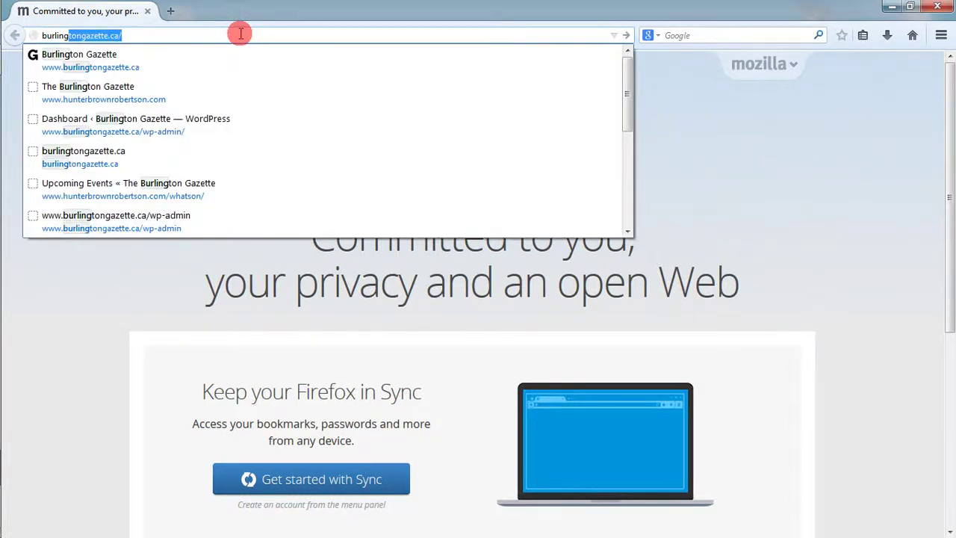
key(Right)
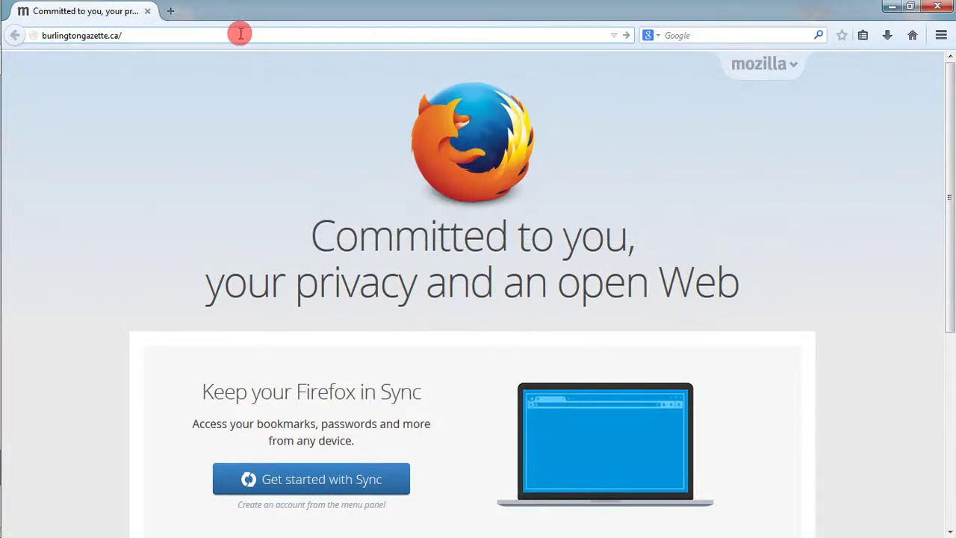
- Load burlingtongazette.ca/ata/, go to What's On, and scroll its September 2014 upcoming events
text(ata/)
key(Return)
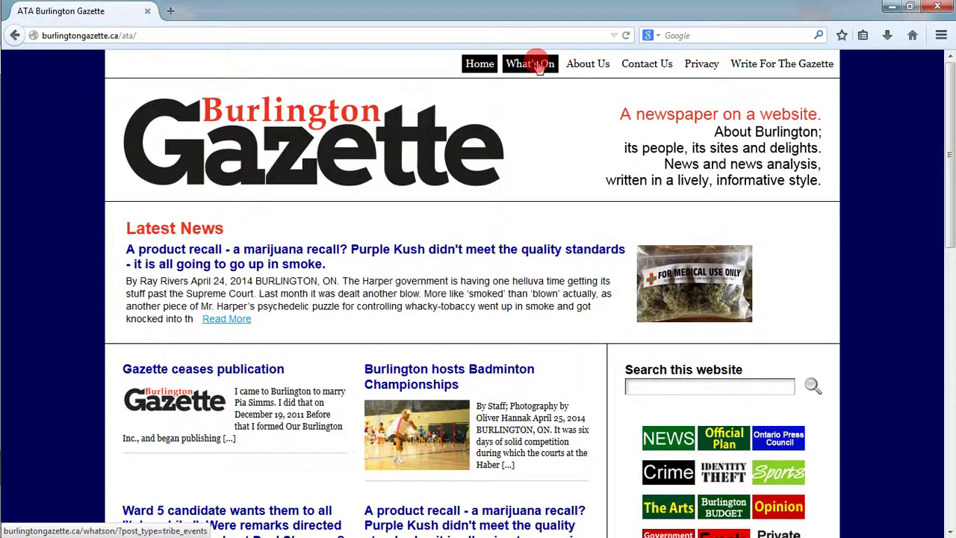
click(538, 66)
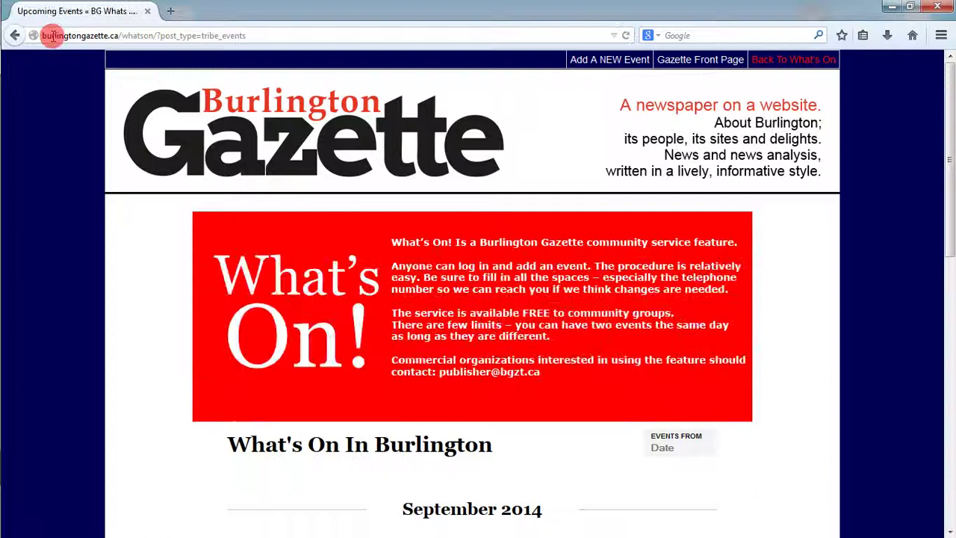
drag(44, 35, 159, 35)
click(773, 277)
drag(941, 232, 945, 395)
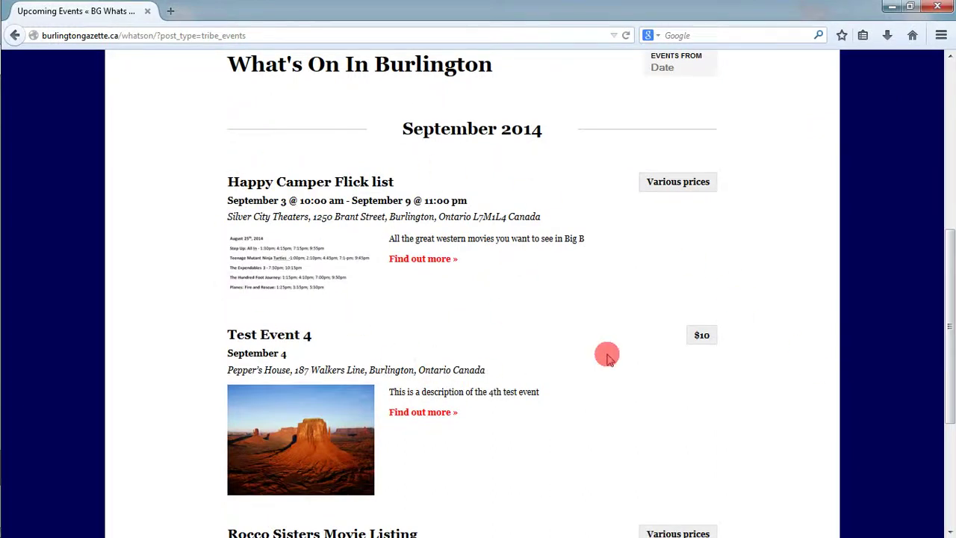
drag(948, 370, 945, 175)
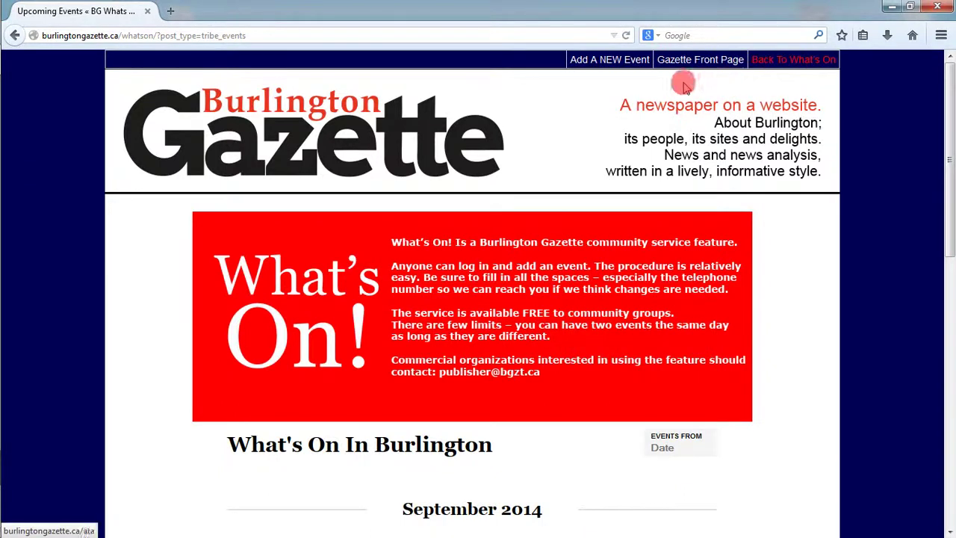
- Open the Add Event form and enter the event name Test Event 6 and its description
click(605, 66)
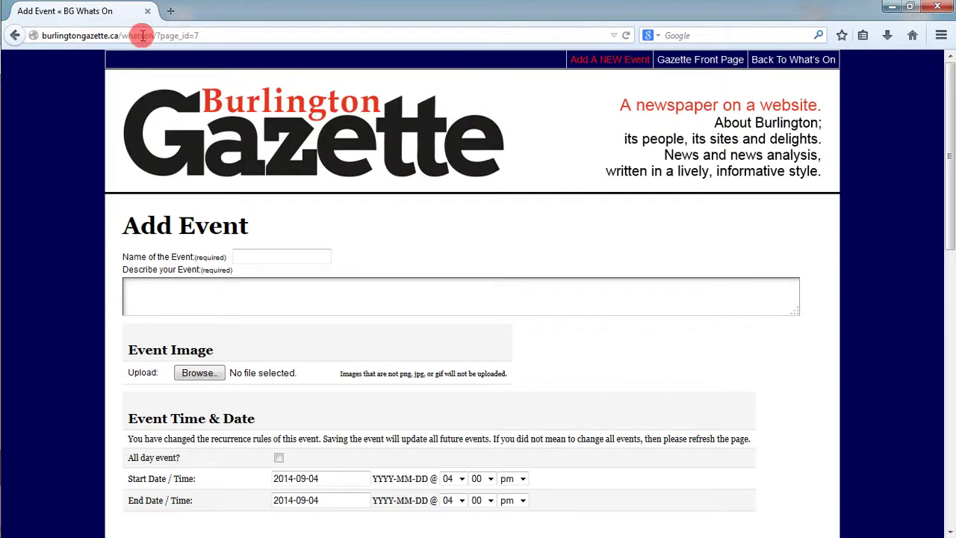
click(275, 252)
text(T)
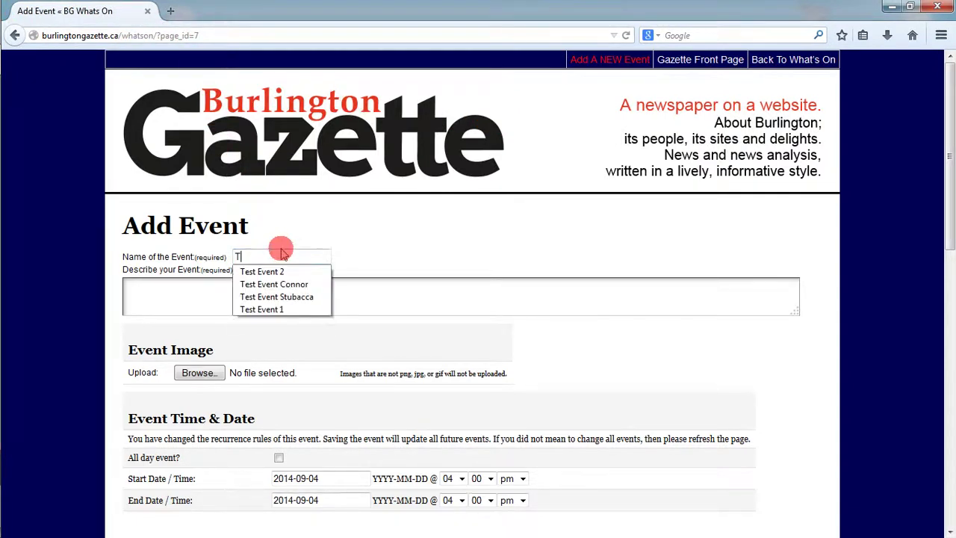
text(est Event)
key(Tab)
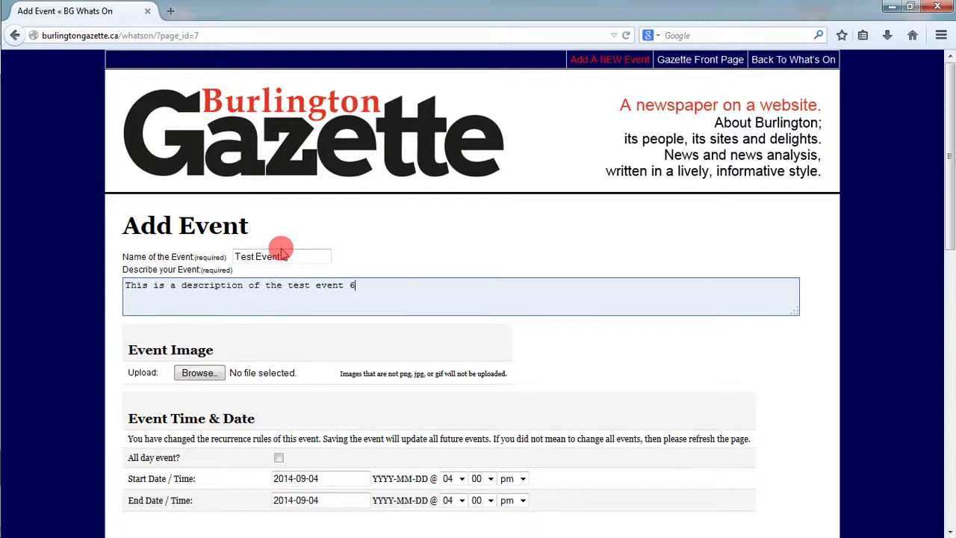
- Choose Penguins from Pictures > Sample Pictures as the event's image file
click(200, 376)
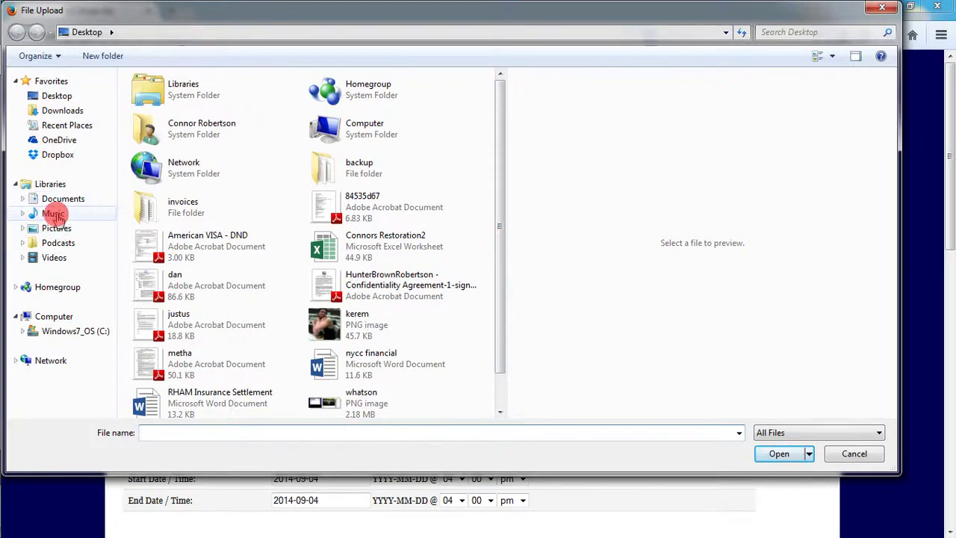
click(57, 227)
double_click(164, 158)
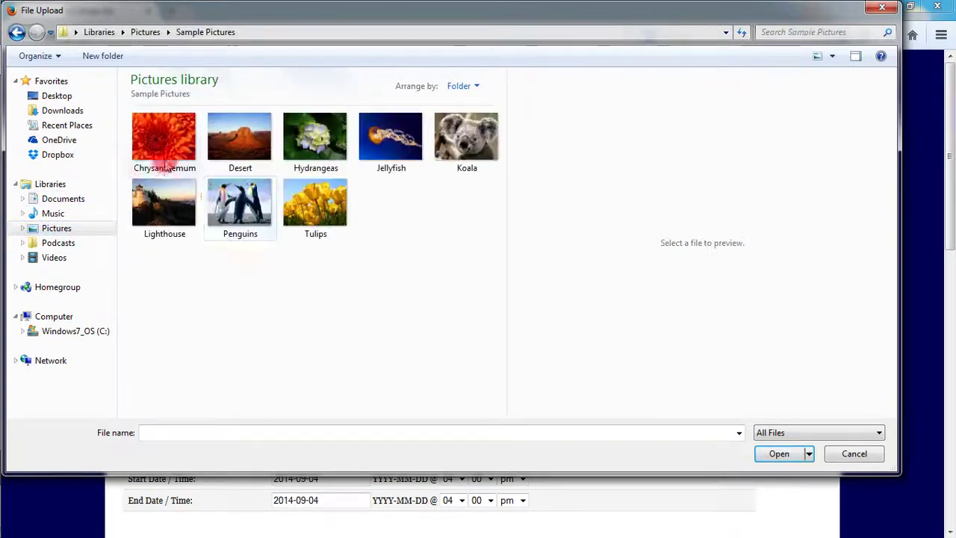
click(237, 203)
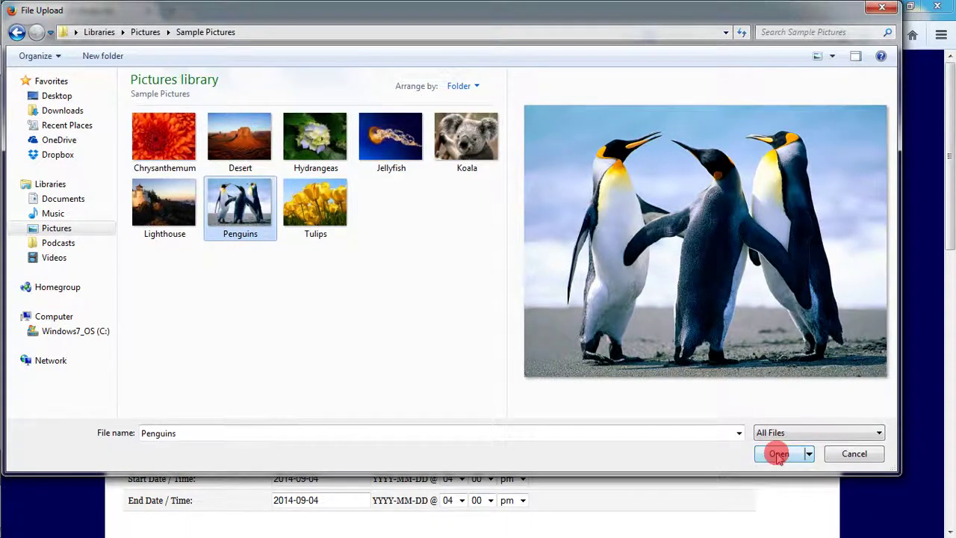
click(778, 454)
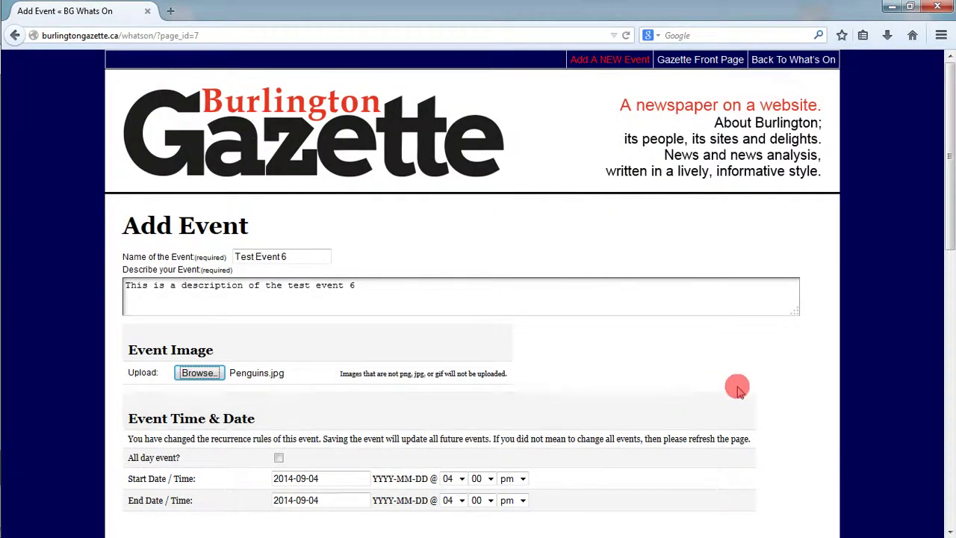
- Set the event date to 2014-09-06 as all-day and enter the location name Burlington Location
drag(946, 206, 921, 348)
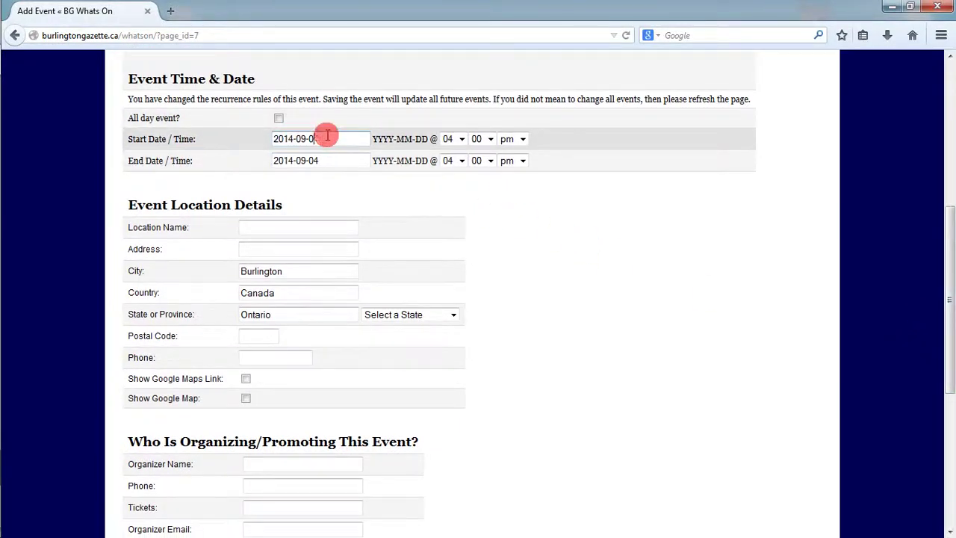
click(335, 162)
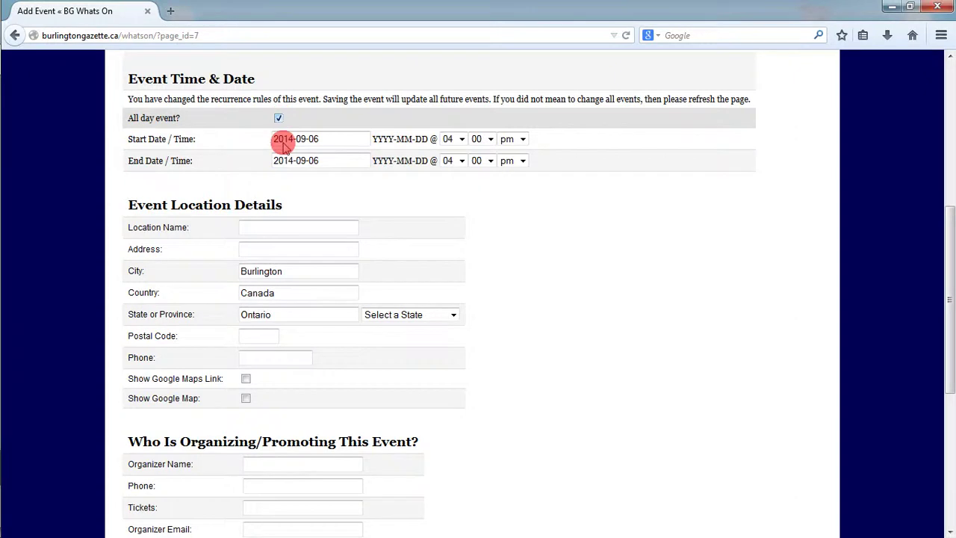
click(272, 222)
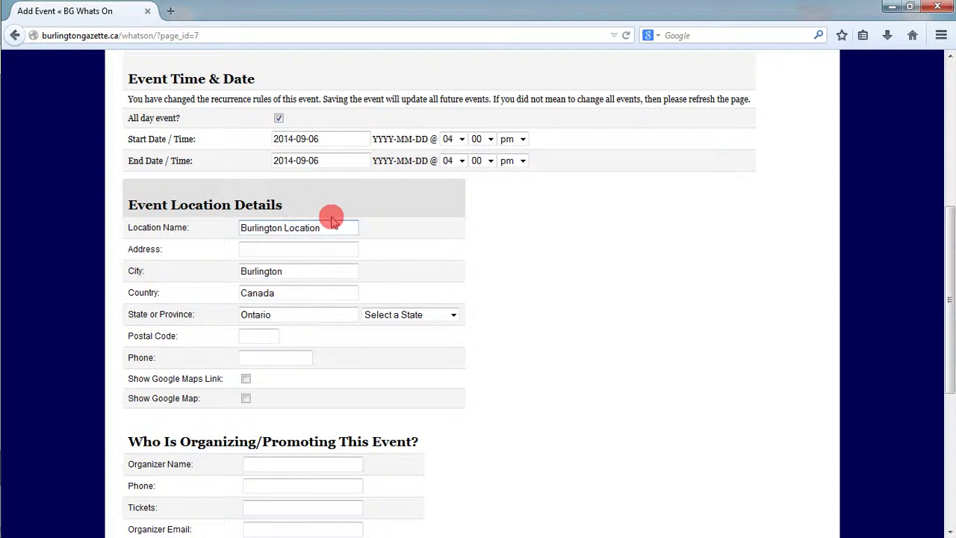
key(Tab)
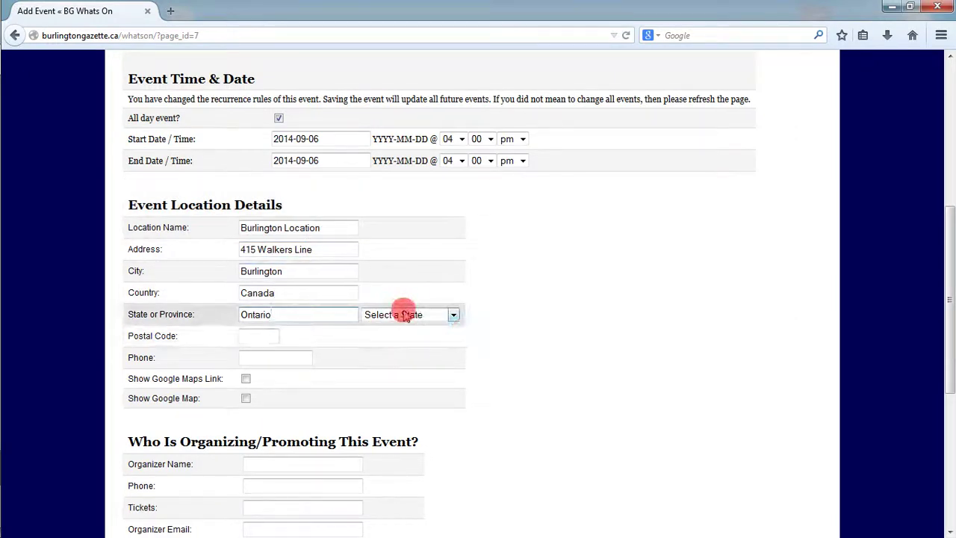
- Fill in the location's address, postal code and phone number, and enable Show Google Map
click(267, 335)
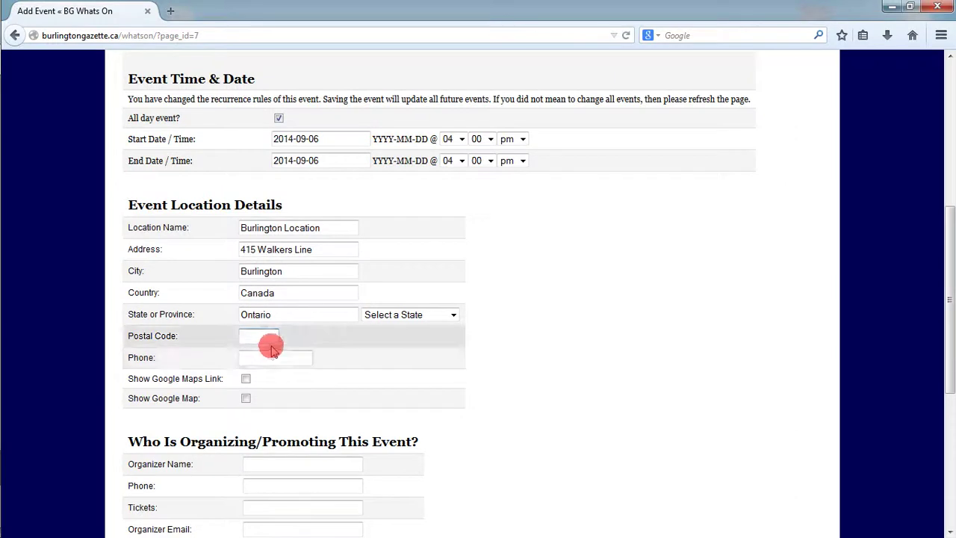
click(272, 362)
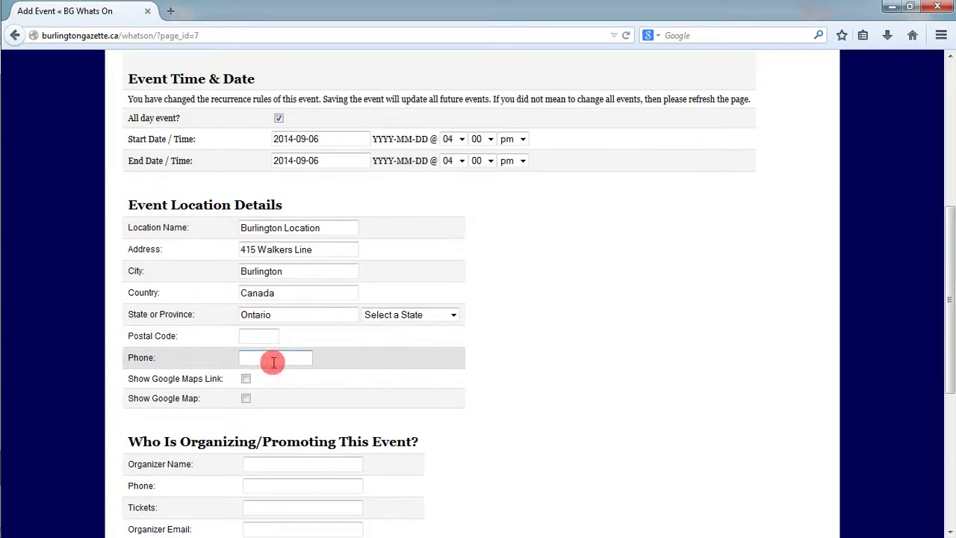
text(905)
click(269, 371)
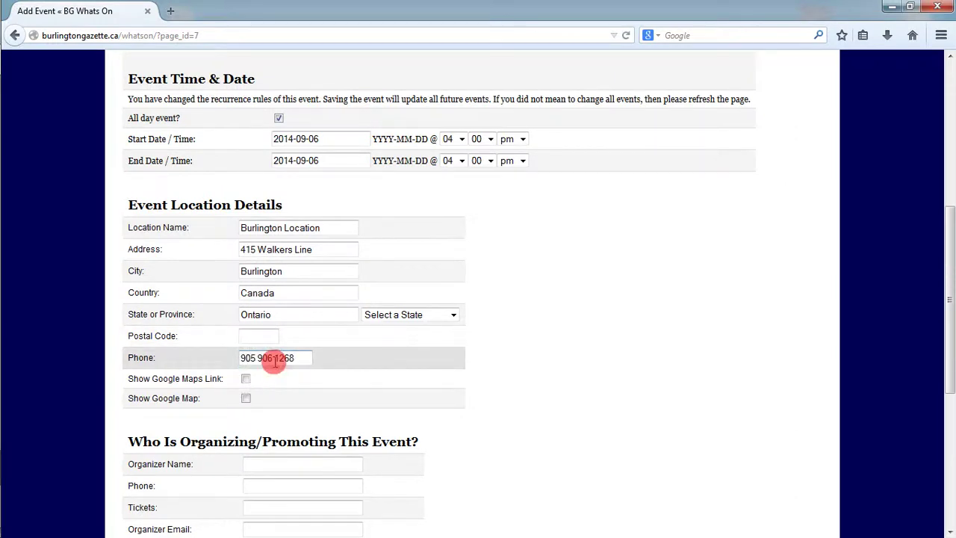
click(246, 398)
click(246, 380)
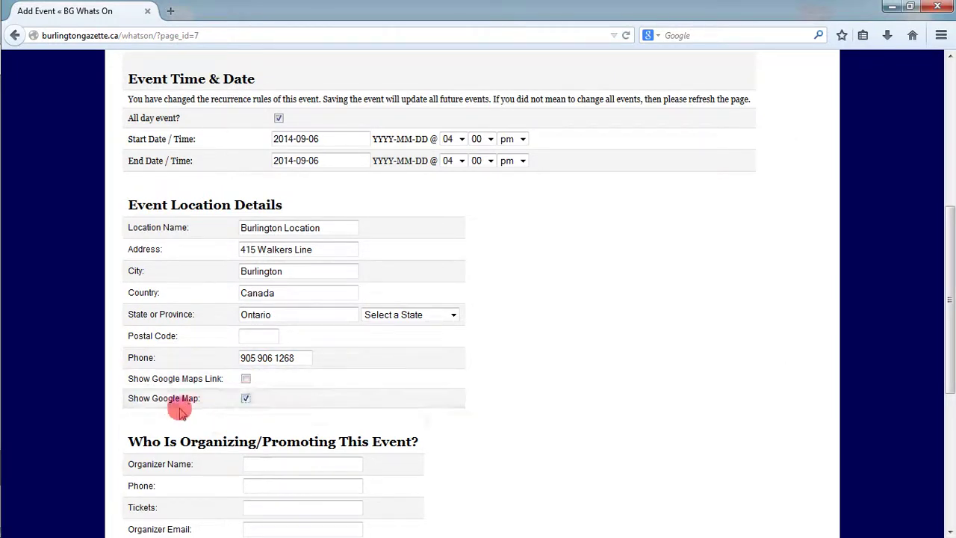
- Enter the organizer's name and phone number
scroll(579, 392, down, 2)
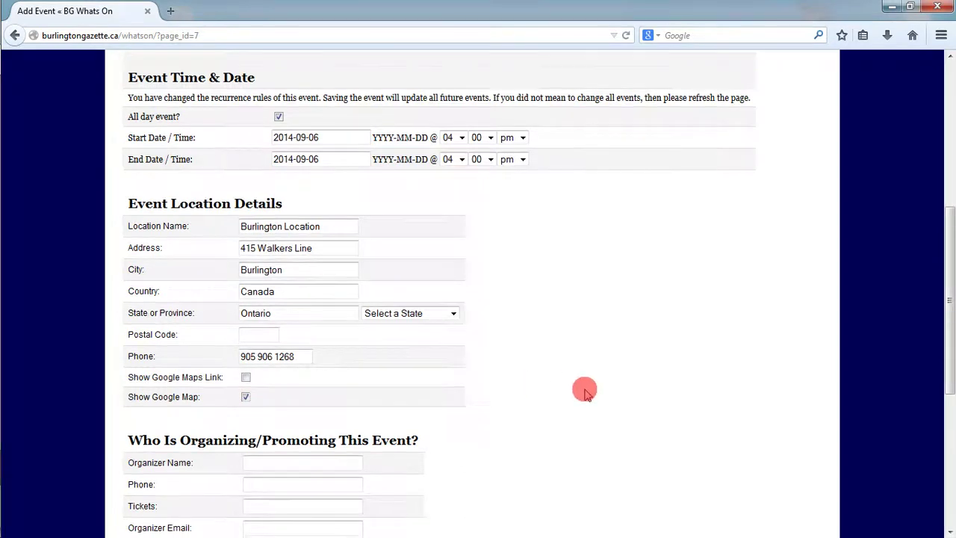
drag(945, 356, 946, 390)
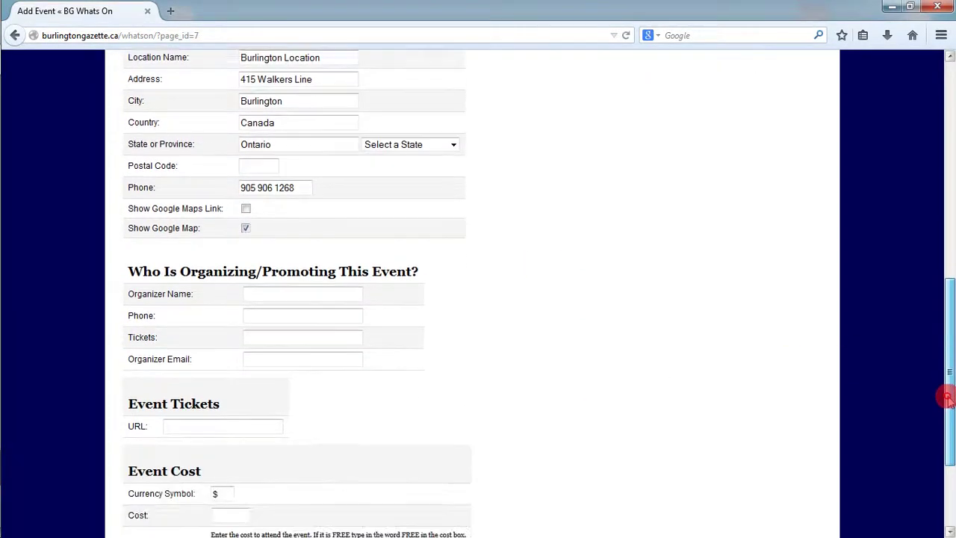
click(334, 287)
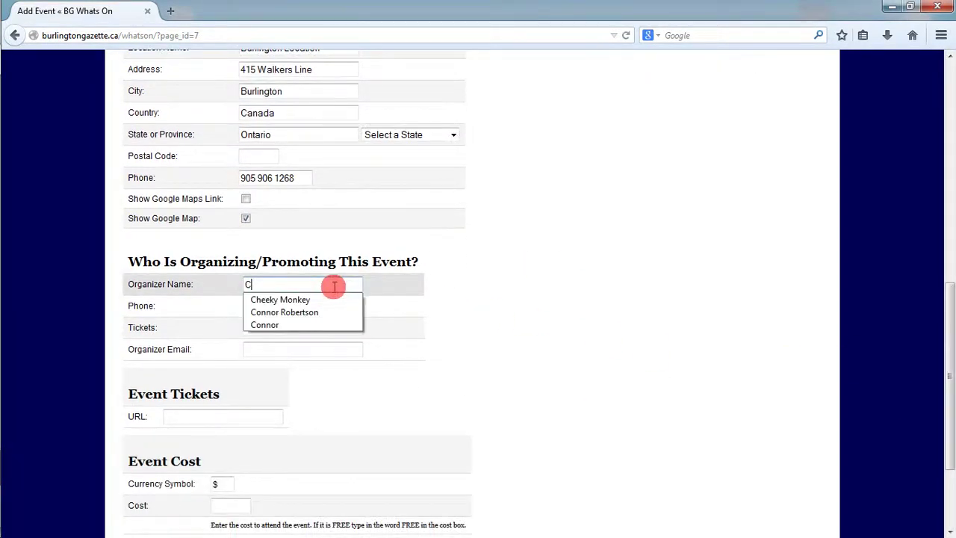
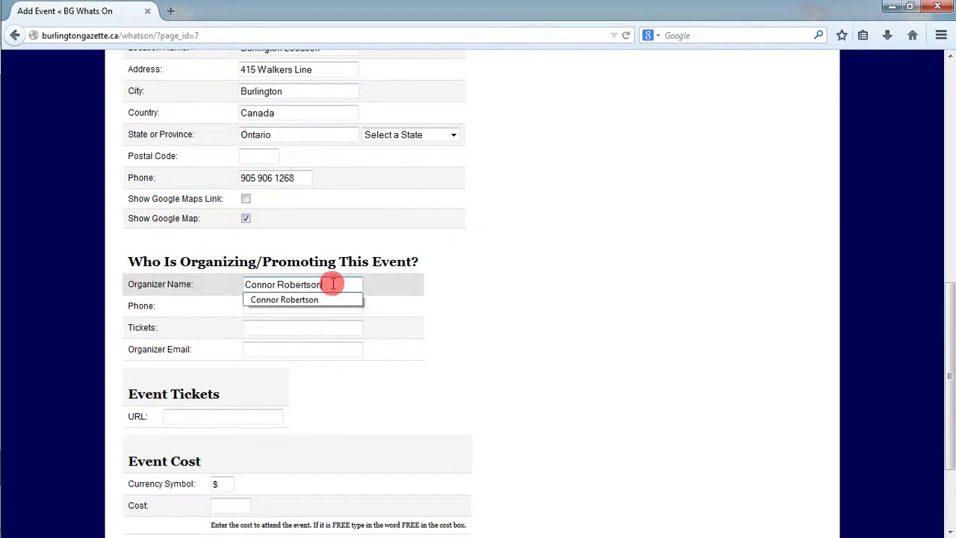
key(Tab)
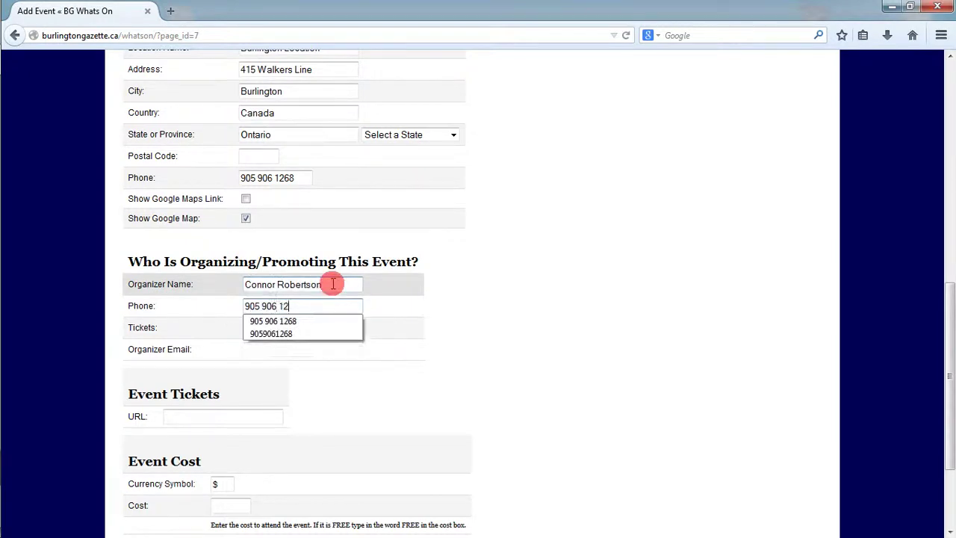
key(Tab)
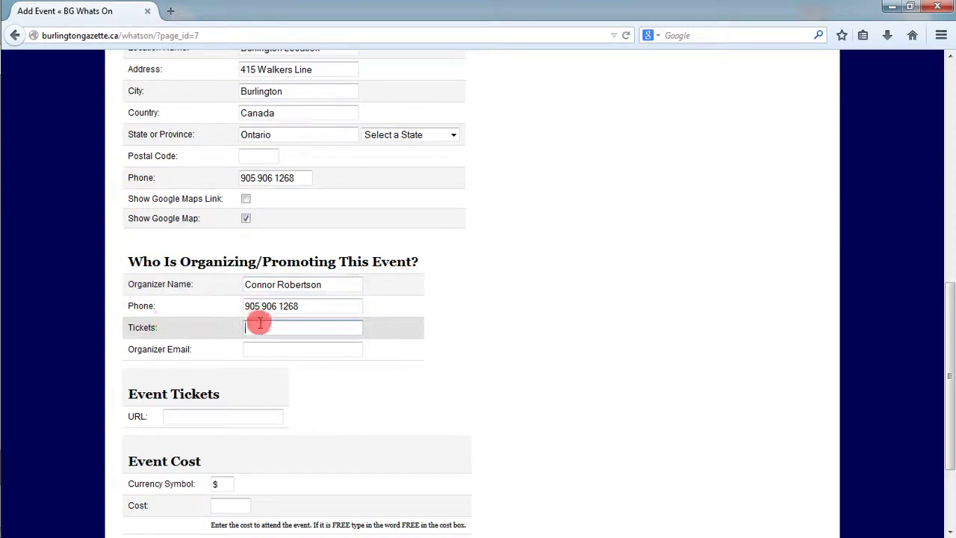
click(256, 348)
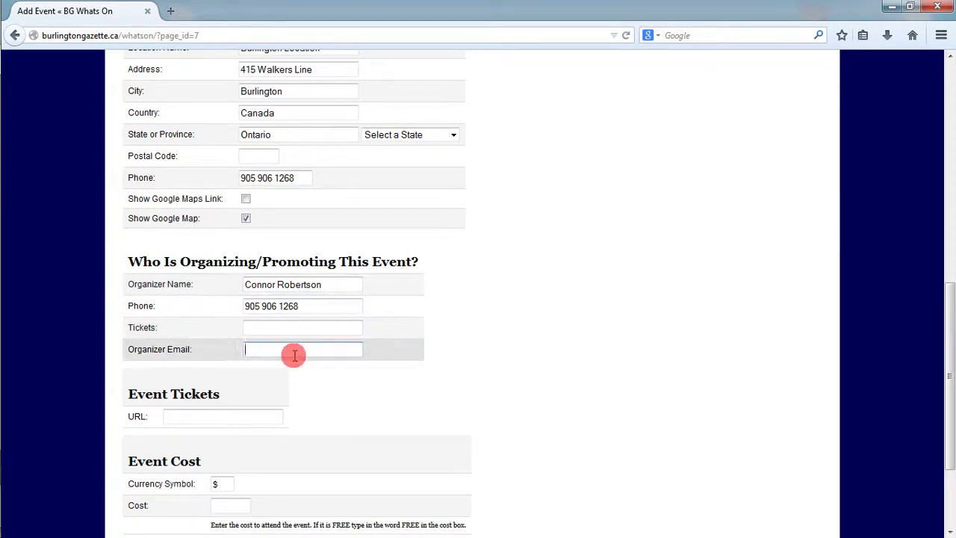
text(conn)
key(Down)
key(Tab)
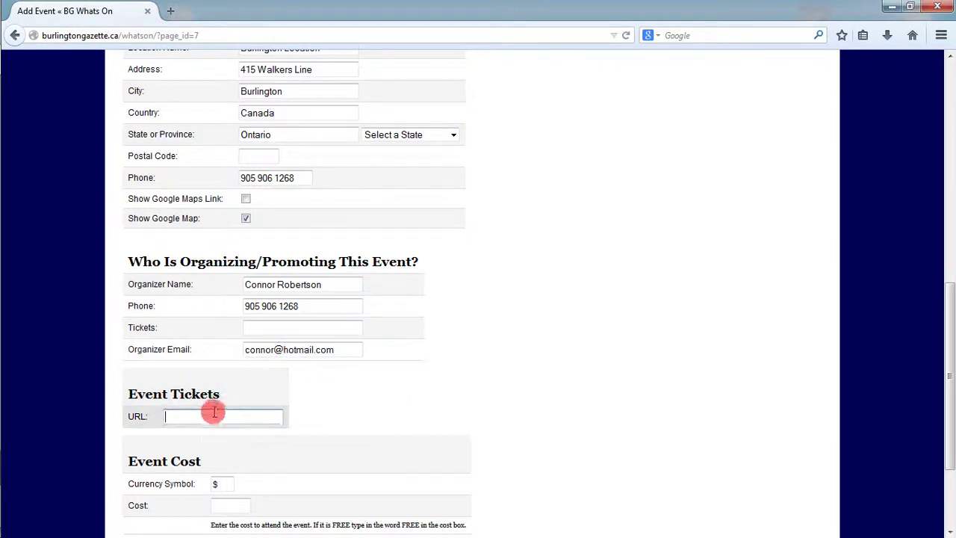
click(206, 417)
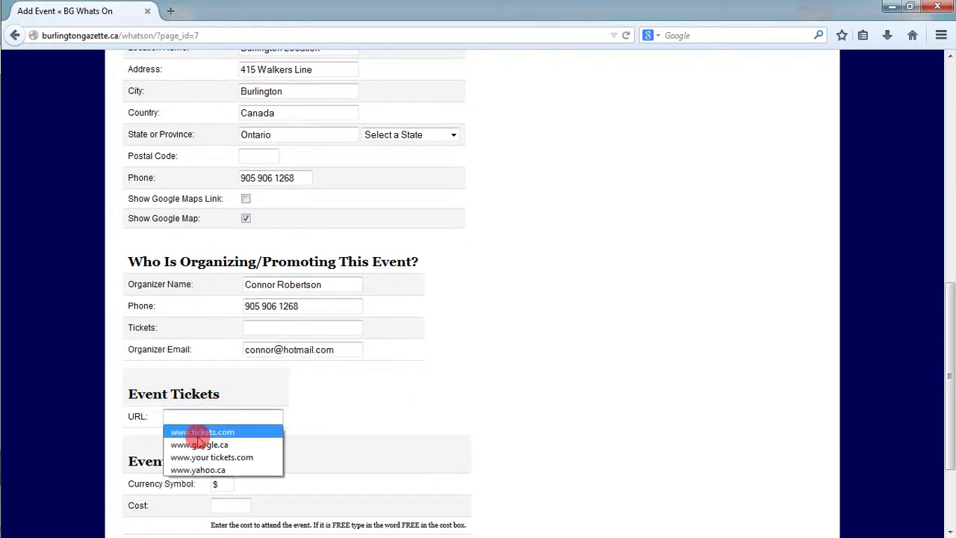
click(183, 432)
drag(162, 418, 239, 411)
click(239, 412)
click(373, 404)
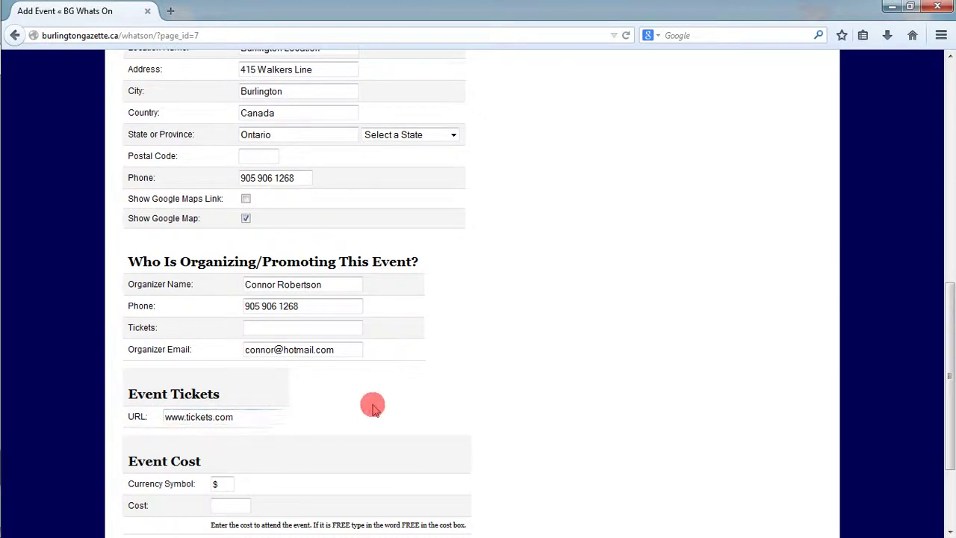
drag(947, 438, 948, 494)
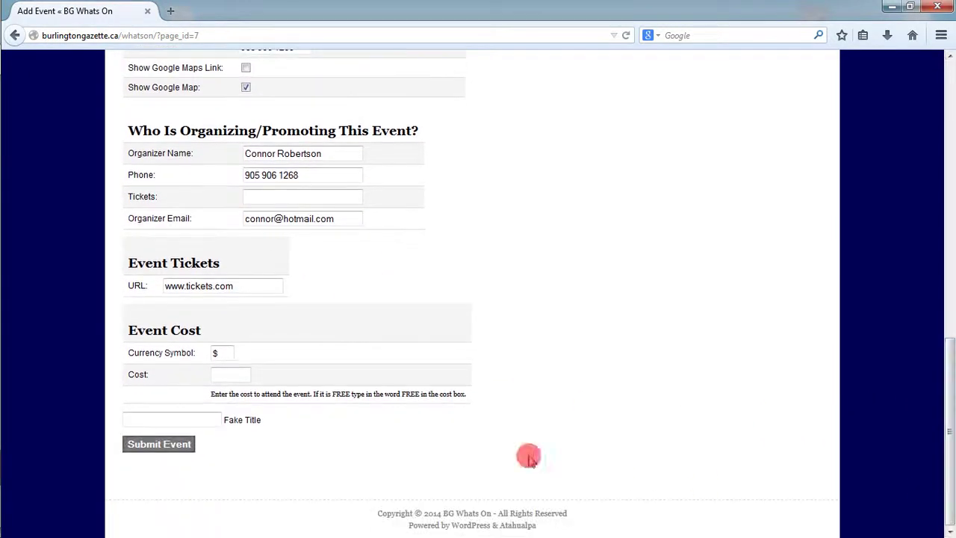
- Set the event cost to 10
click(223, 373)
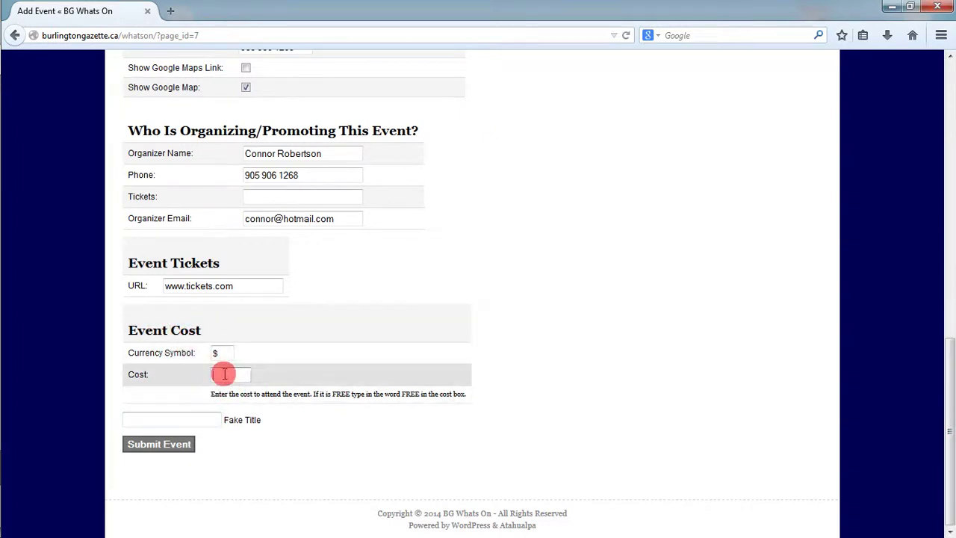
text(10)
click(228, 407)
drag(260, 419, 192, 425)
click(252, 460)
- Submit the event and check the "Event submitted" confirmation
click(161, 445)
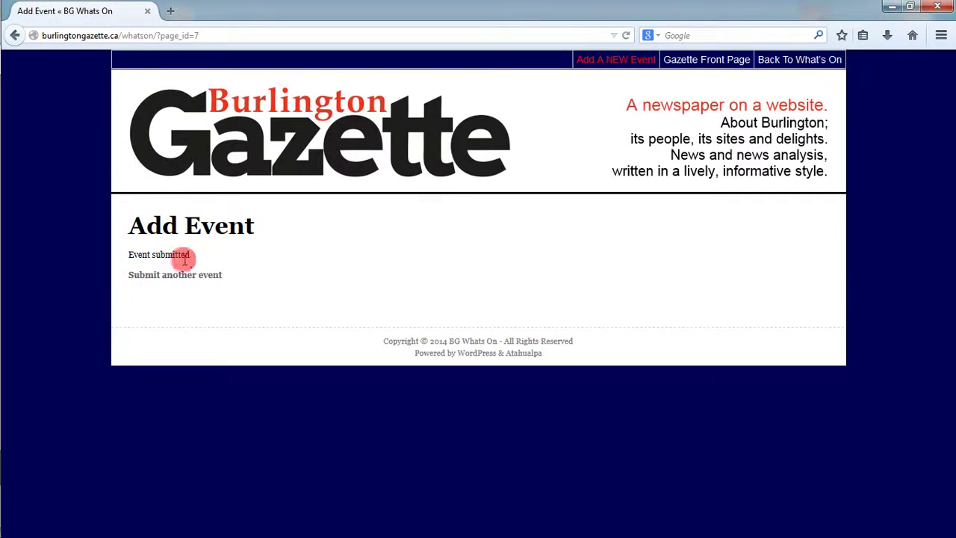
drag(193, 254, 136, 255)
click(201, 256)
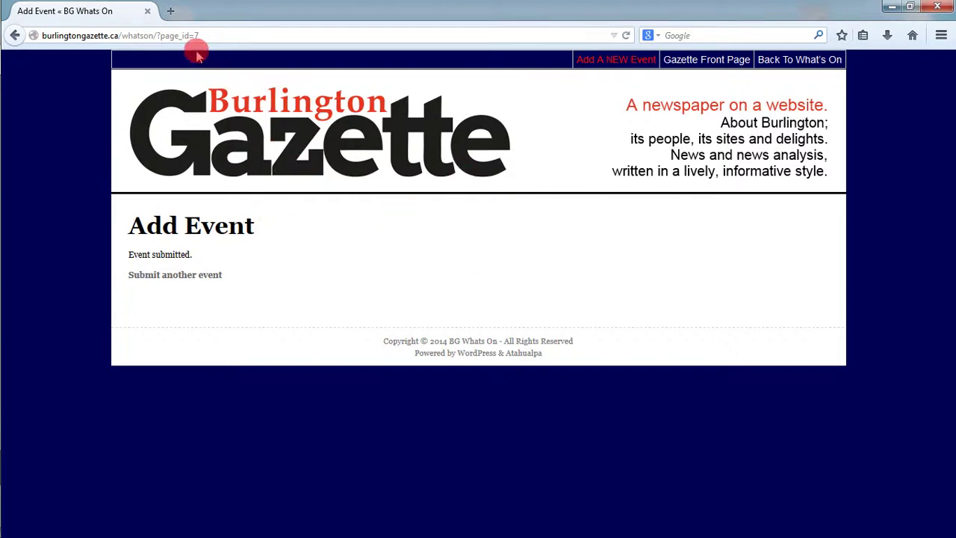
- In a new tab, load the site's WordPress admin at burlingtongazette.ca/whatson/wp-admin
click(170, 13)
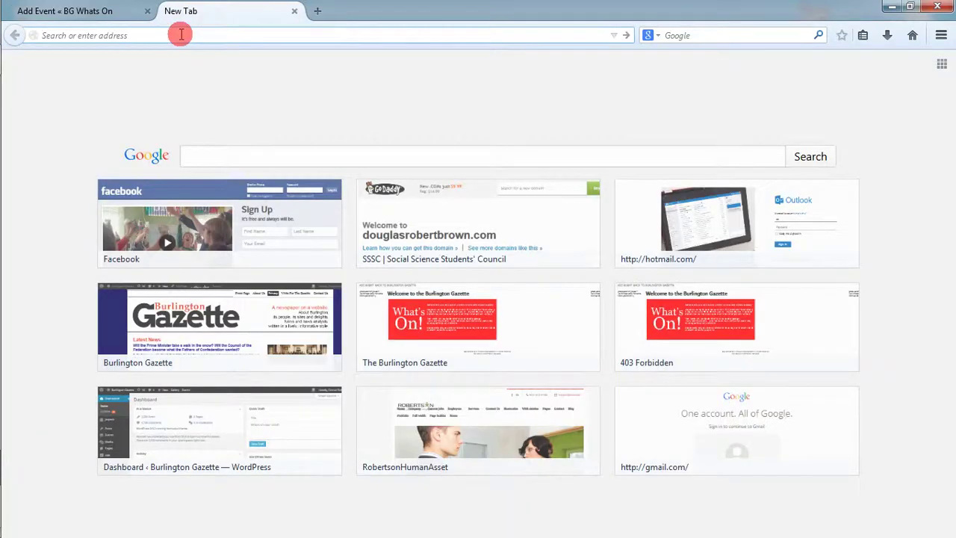
text(burlingtongazette.ca/whatson)
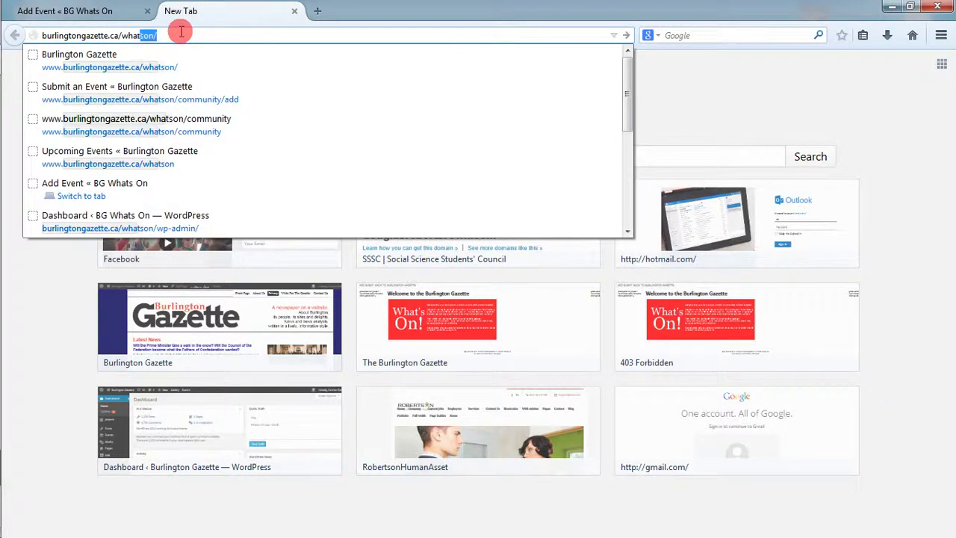
text(/wp-admin)
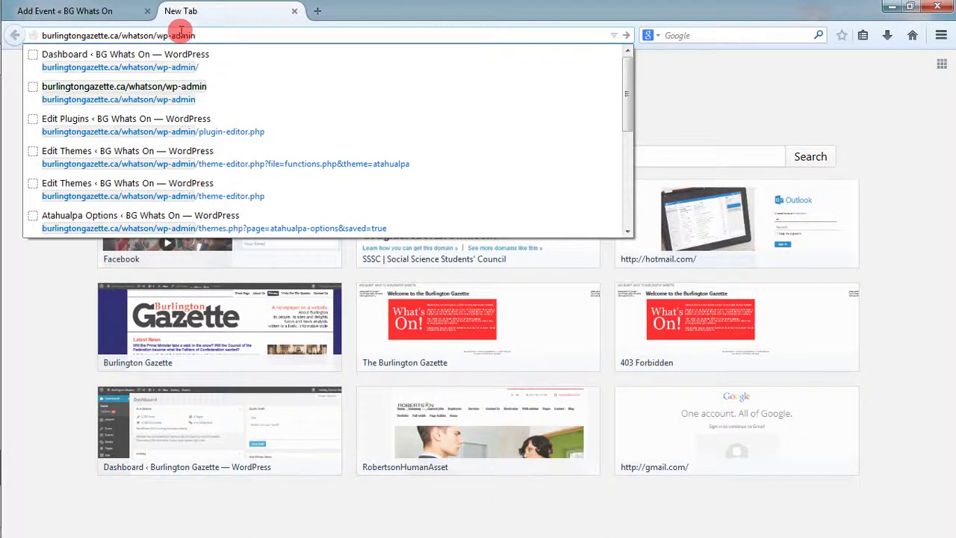
key(Return)
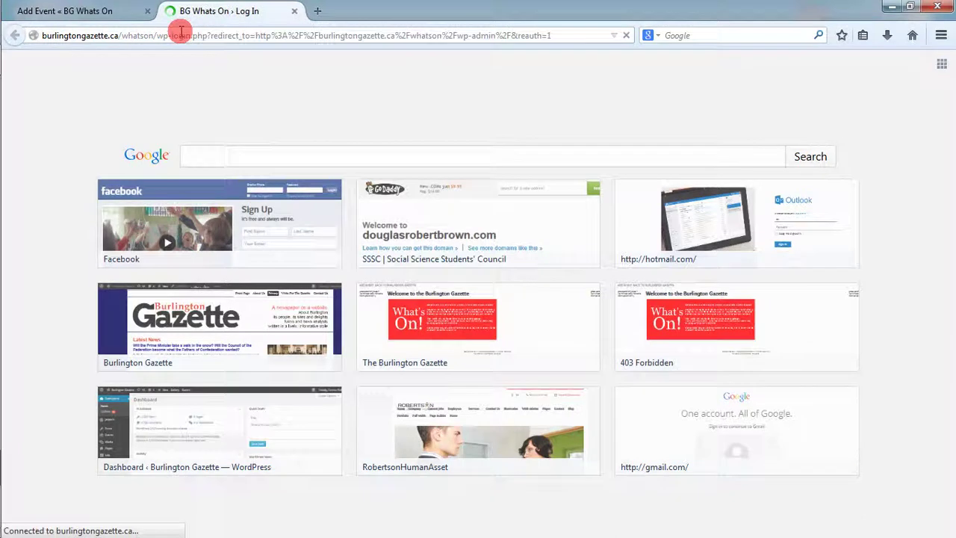
- Log in to the WordPress admin with the saved username and the account password
click(426, 247)
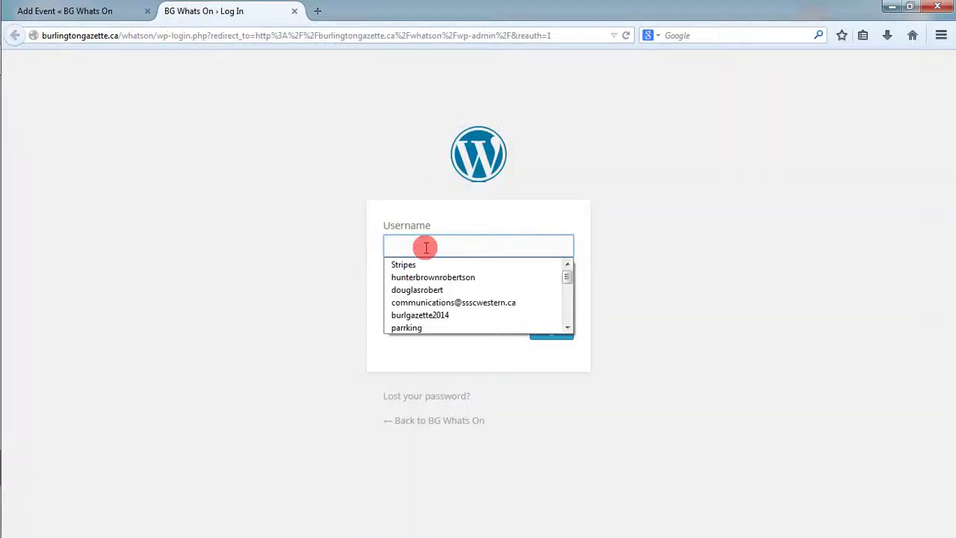
text(par)
key(Down)
key(Tab)
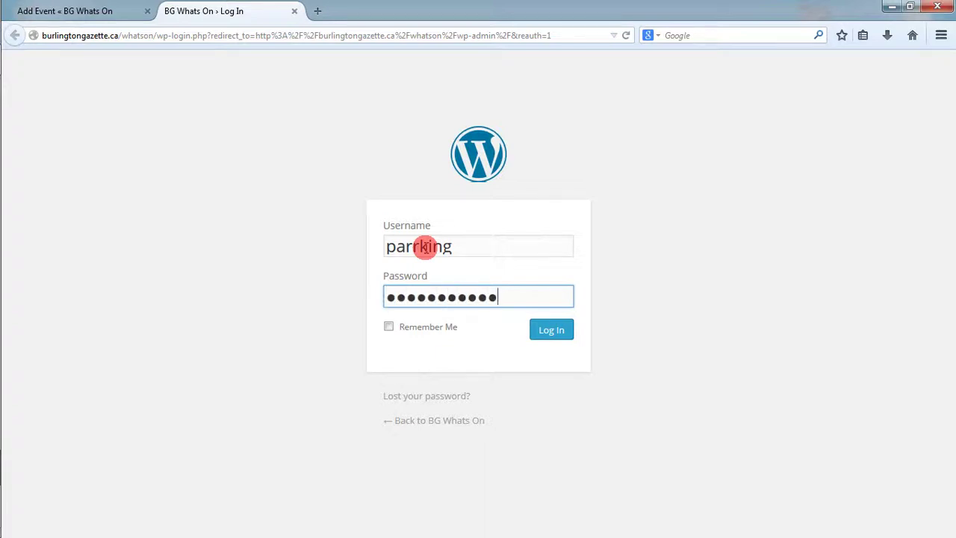
click(554, 329)
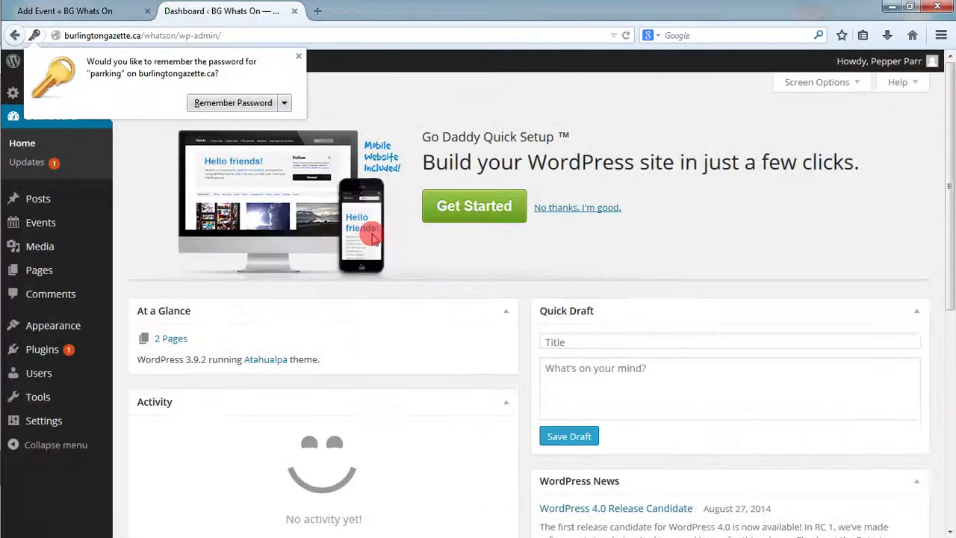
- Dismiss Firefox's remember-password prompt and go to the admin Events list
click(299, 58)
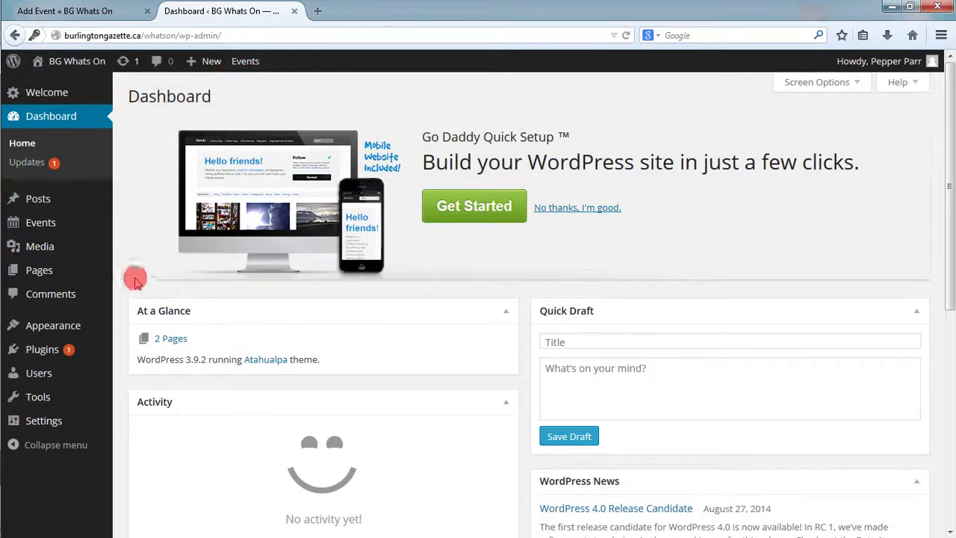
mouse_move(65, 232)
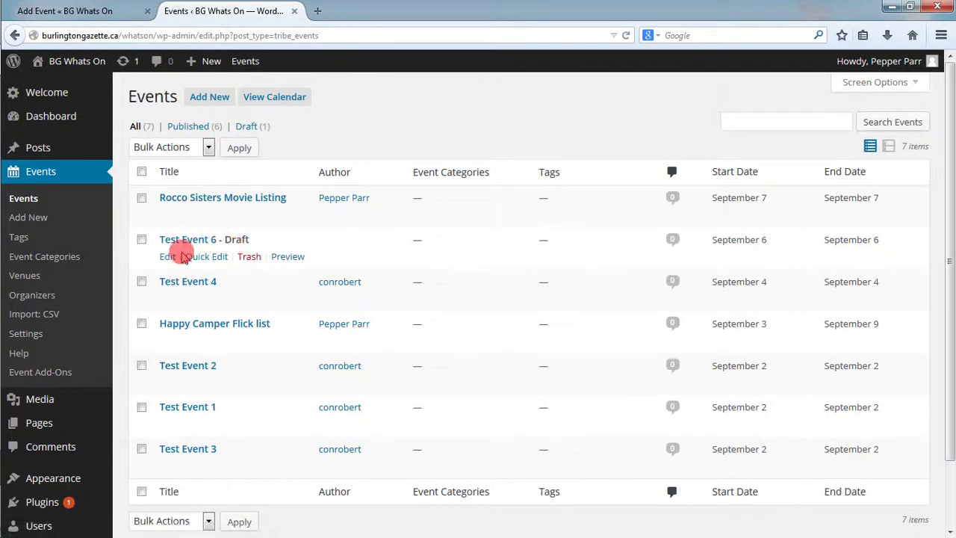
- Open the draft Test Event 6 for editing and review its title, description and event fields
click(166, 258)
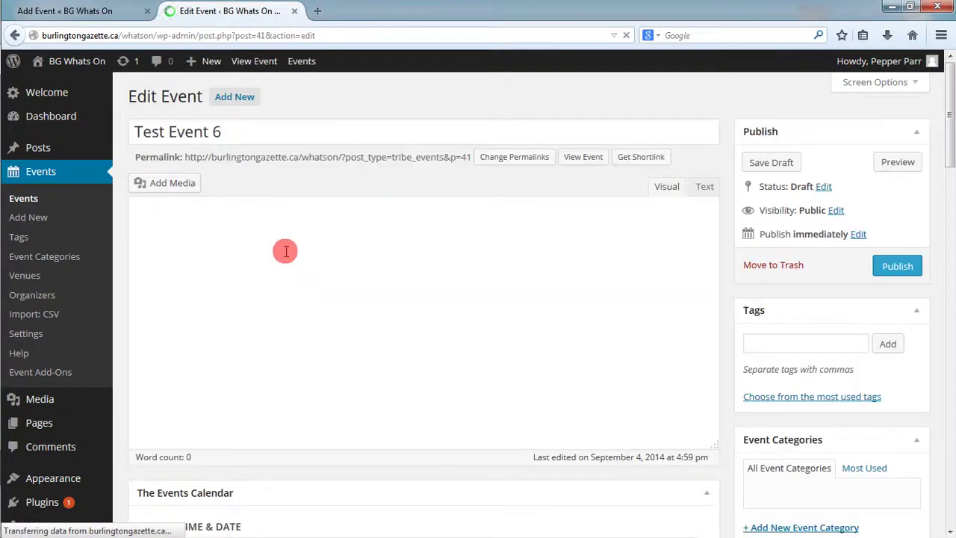
drag(324, 246, 141, 236)
drag(222, 135, 134, 135)
click(822, 188)
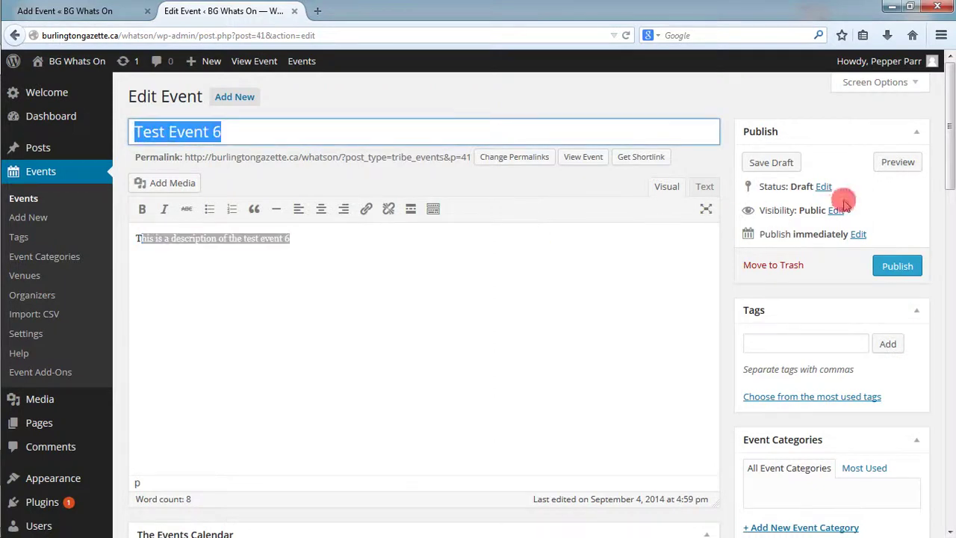
drag(945, 175, 945, 243)
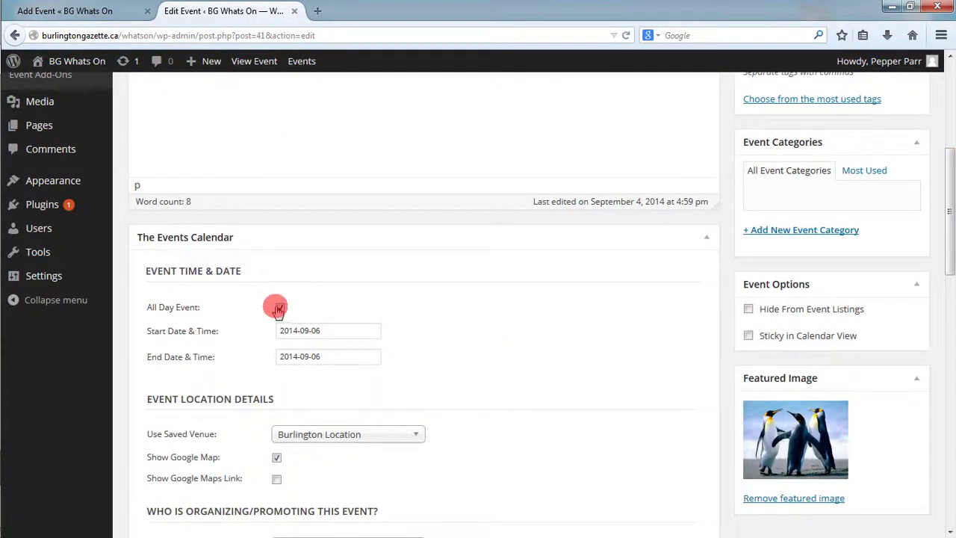
click(946, 262)
drag(947, 261, 942, 320)
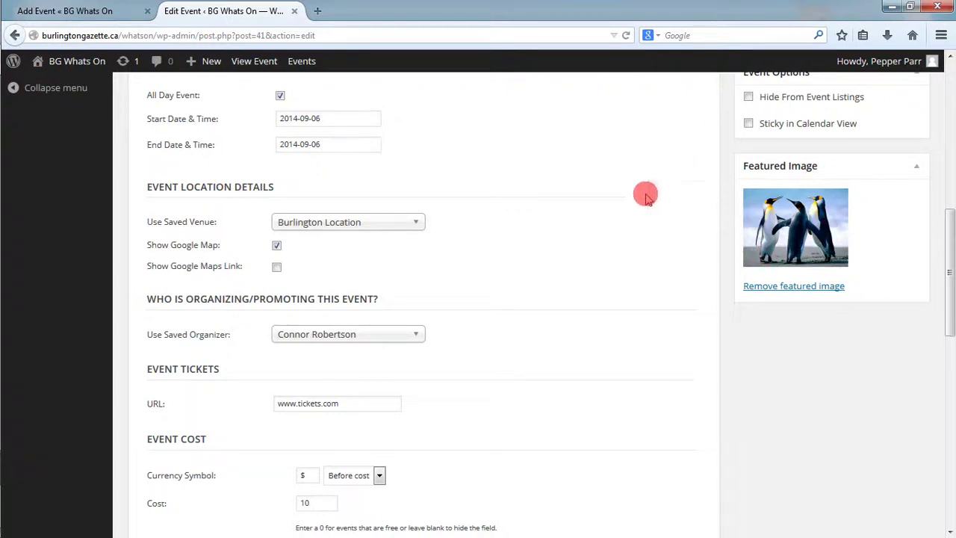
drag(947, 266, 933, 134)
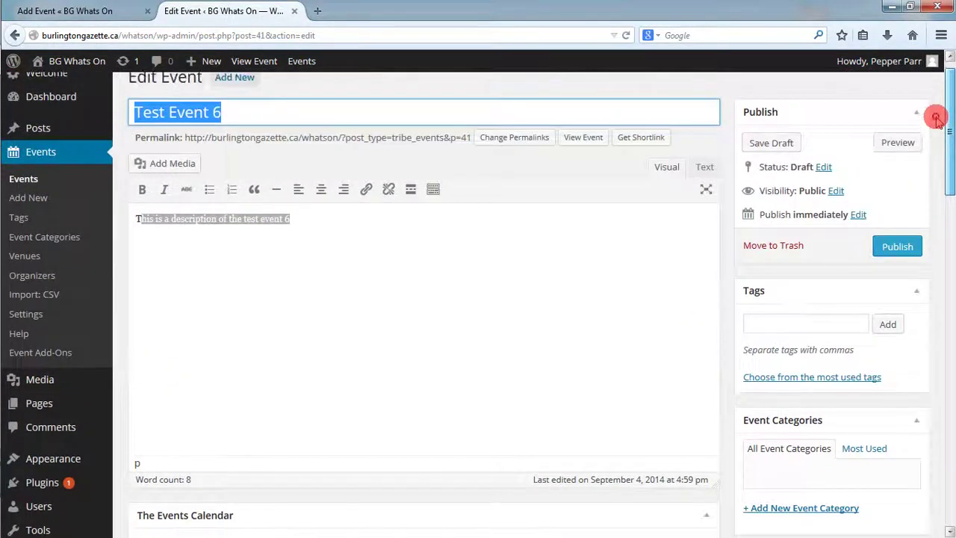
- Put the caret at the start of the description and open the Add Media library
click(433, 258)
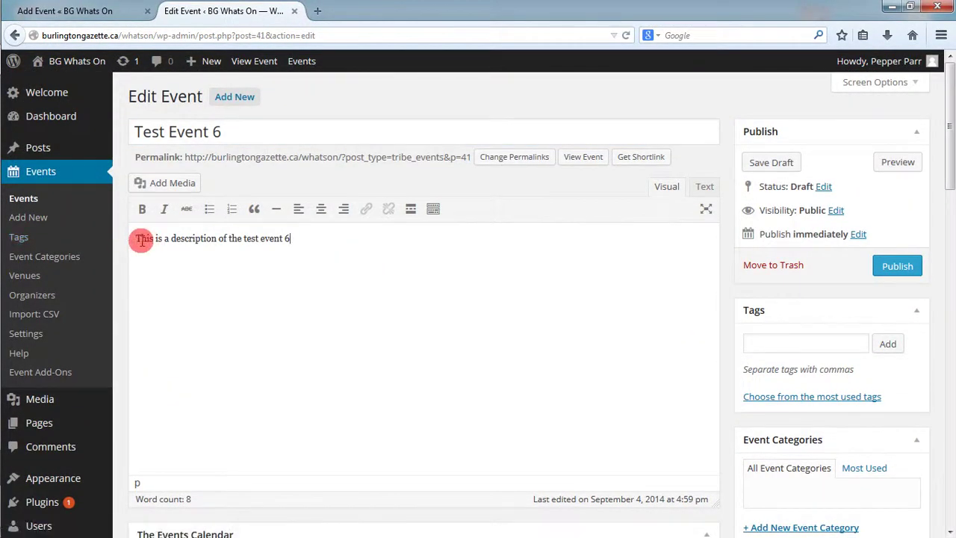
click(135, 240)
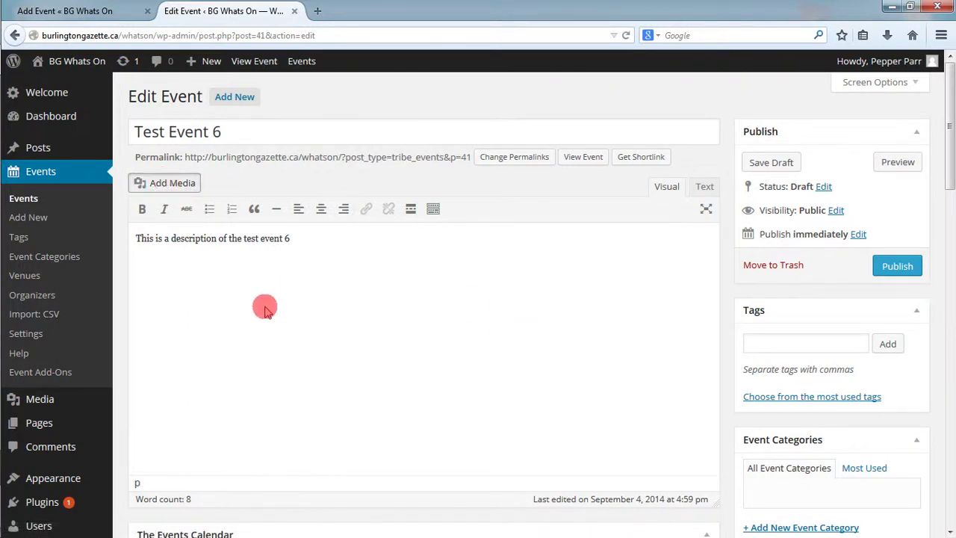
click(155, 183)
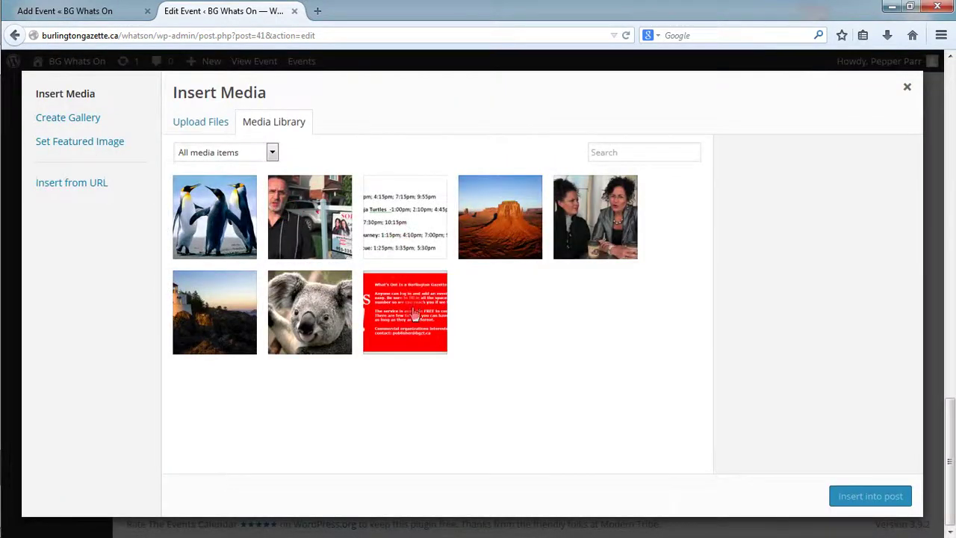
- Insert the red whatson-logofinal image into Test Event 6's description and publish the event
click(414, 314)
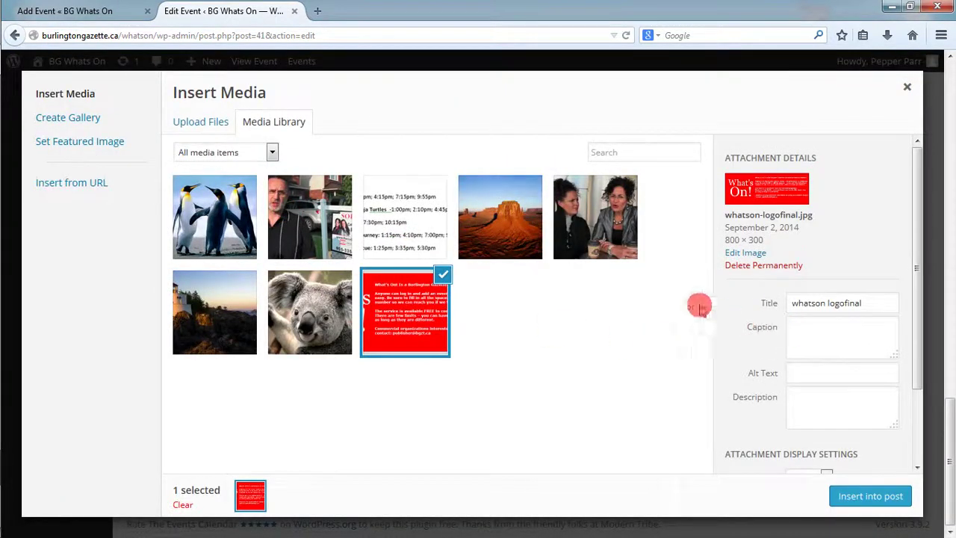
drag(918, 373, 914, 516)
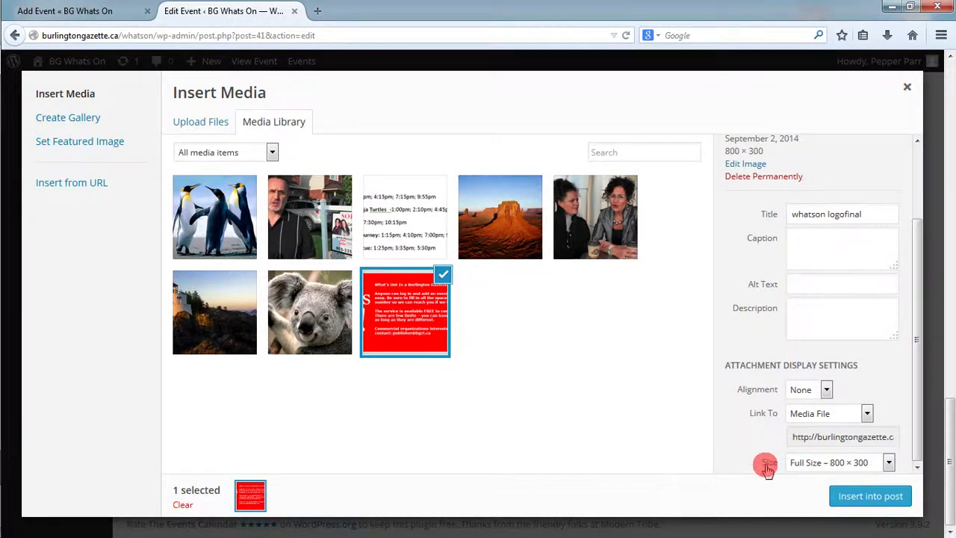
click(864, 495)
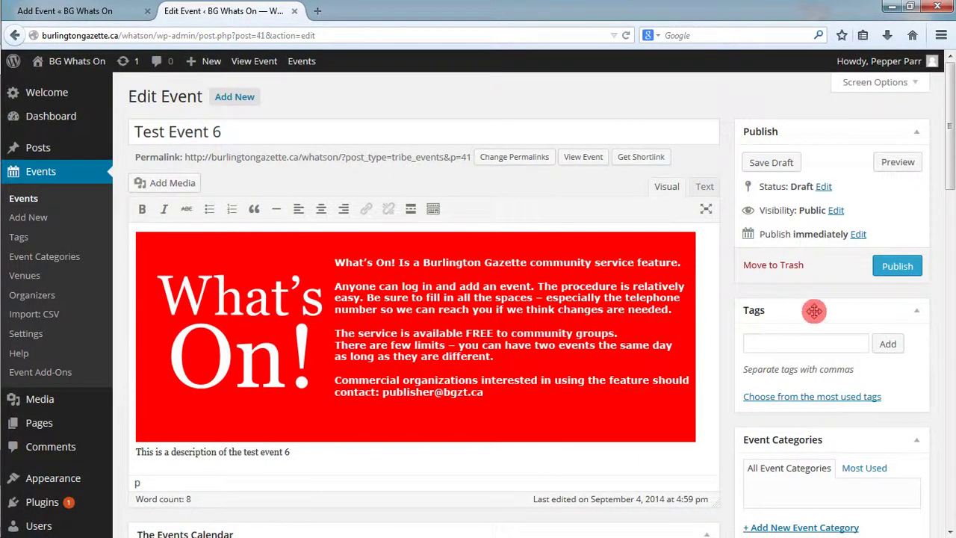
click(890, 268)
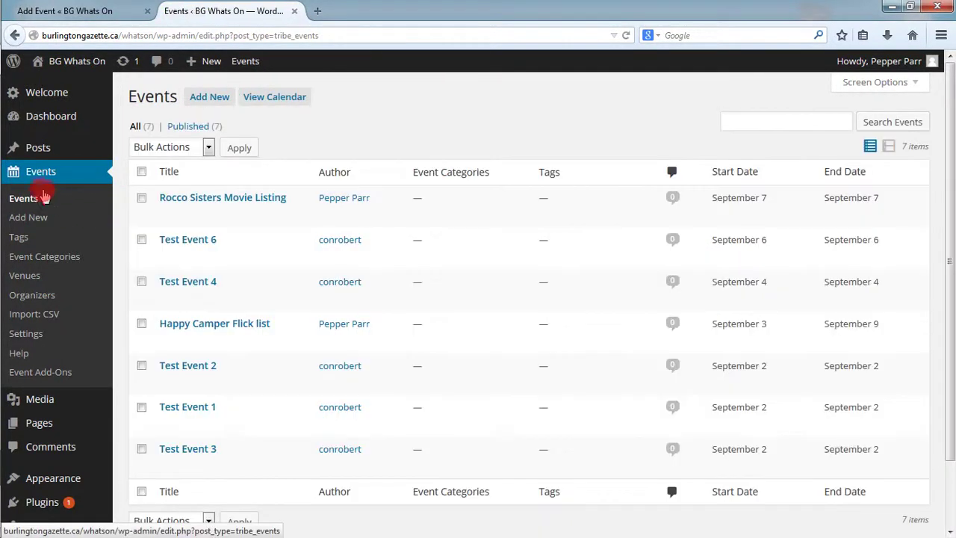
mouse_move(222, 243)
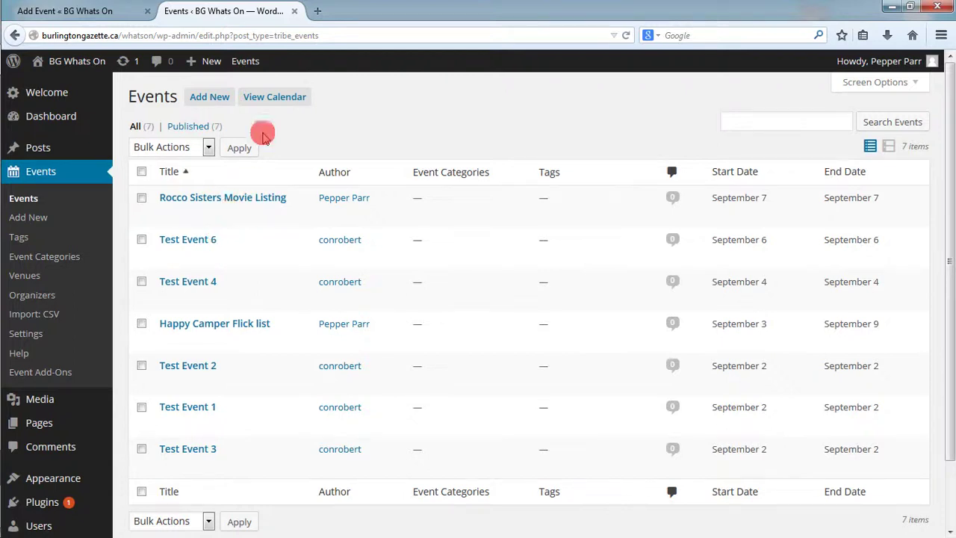
click(318, 11)
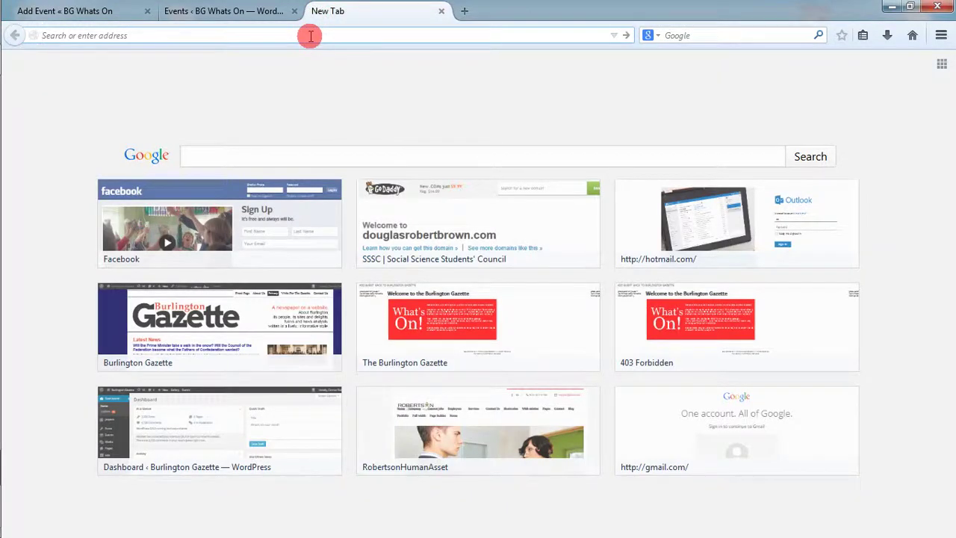
text(www.burlingtongazette.ca/)
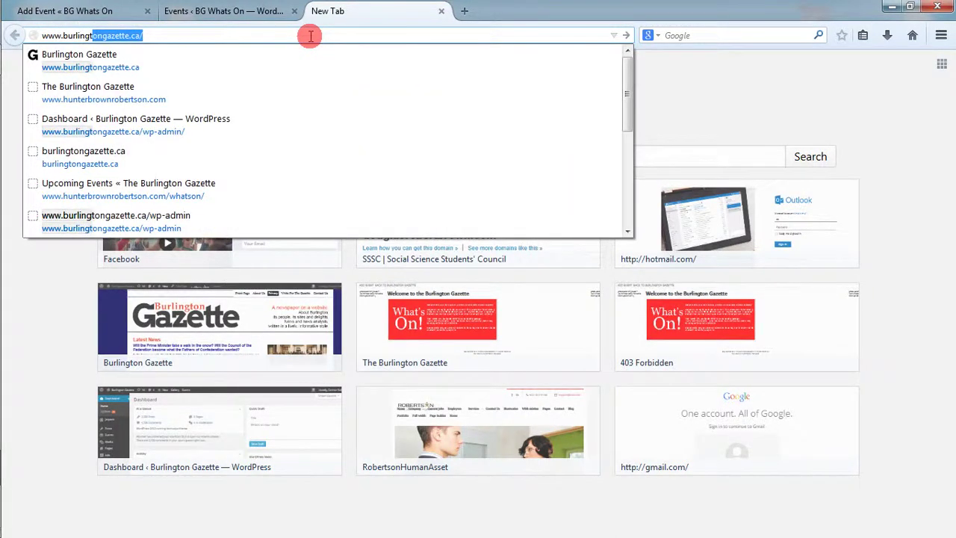
key(Return)
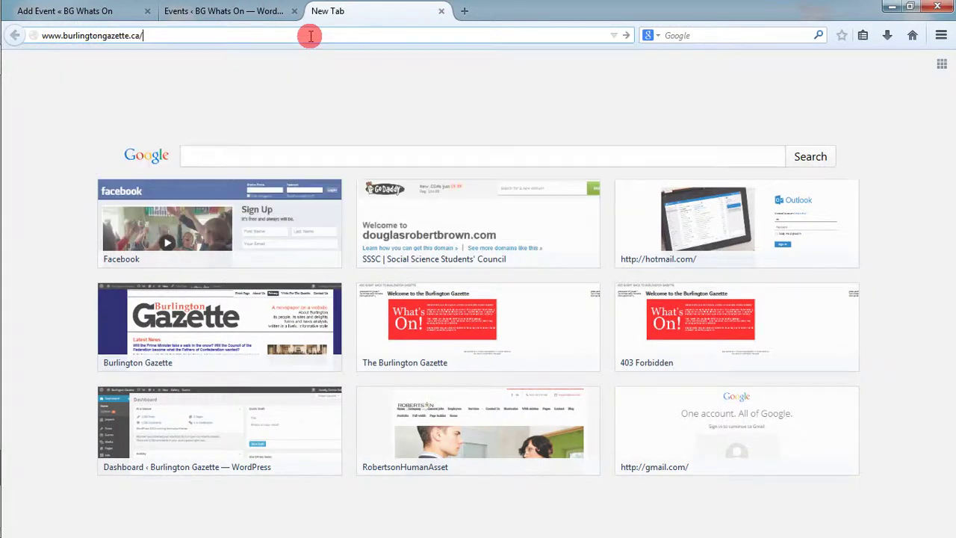
text(ata/)
key(Return)
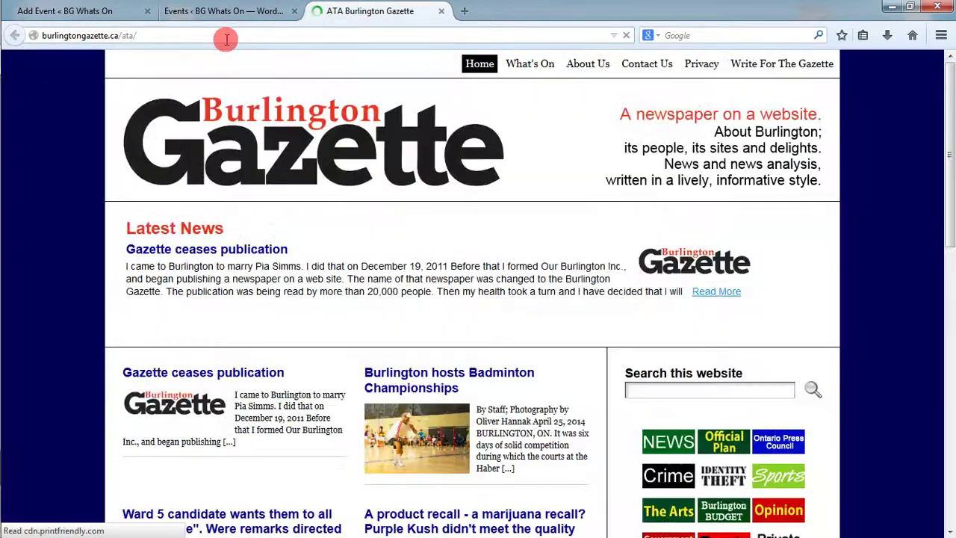
- Open the What's On upcoming events page, reload it and scroll the listing toward Test Event 6
click(548, 65)
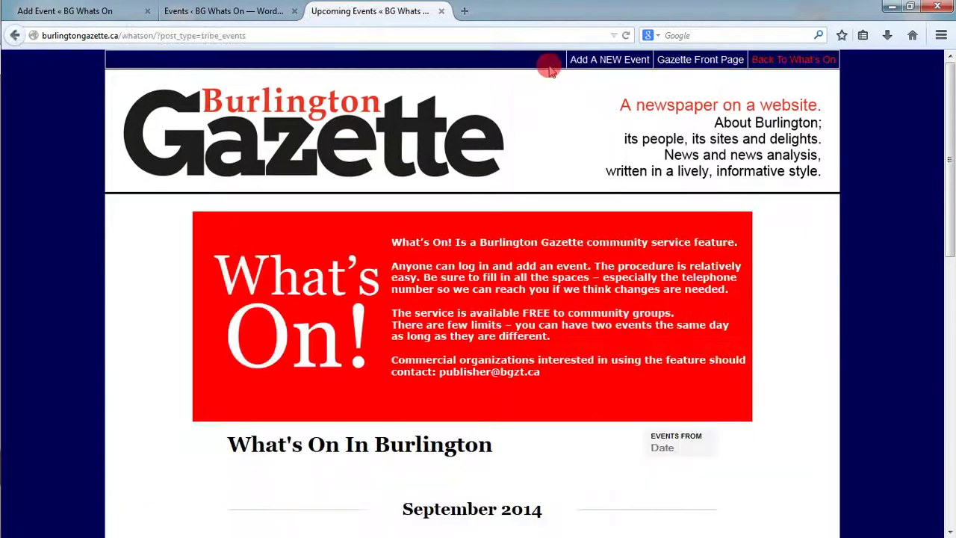
drag(949, 247, 949, 453)
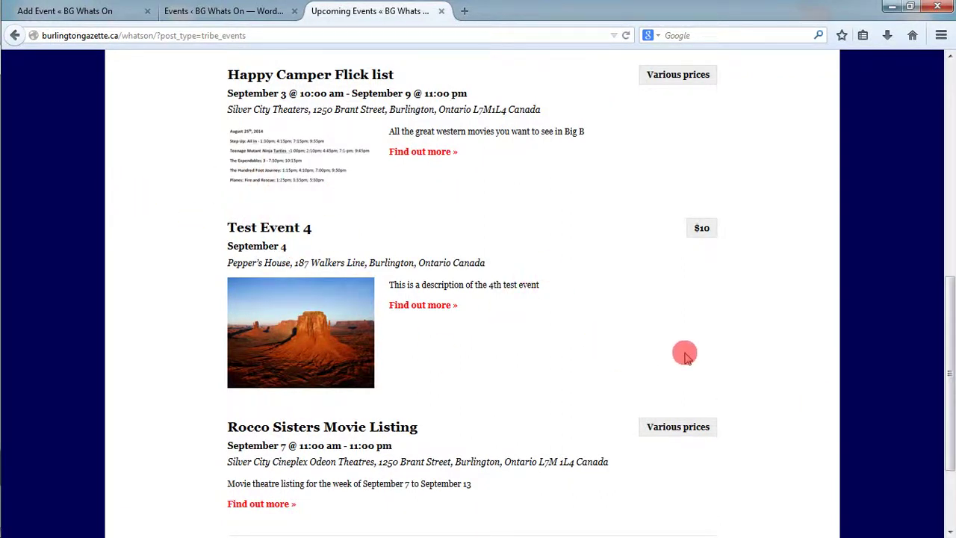
key(F5)
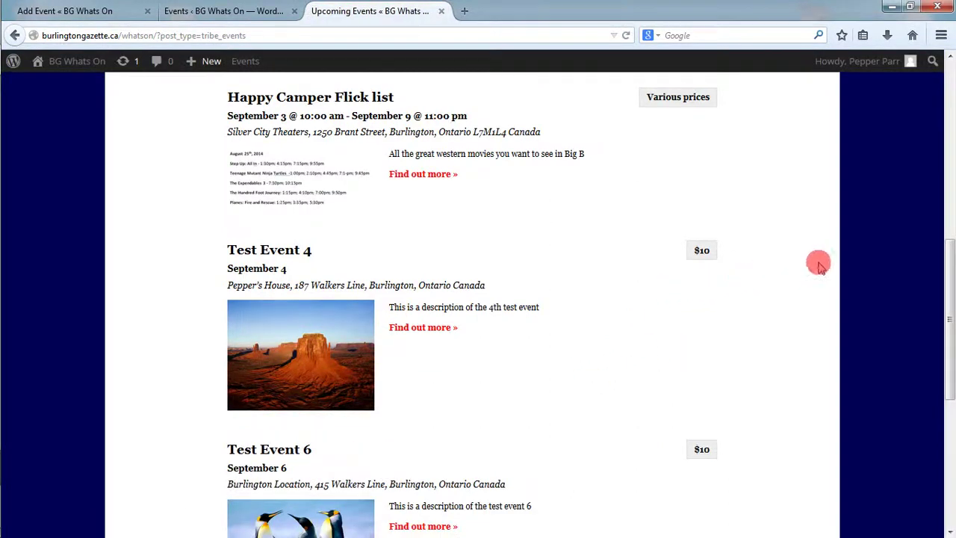
drag(945, 277, 945, 349)
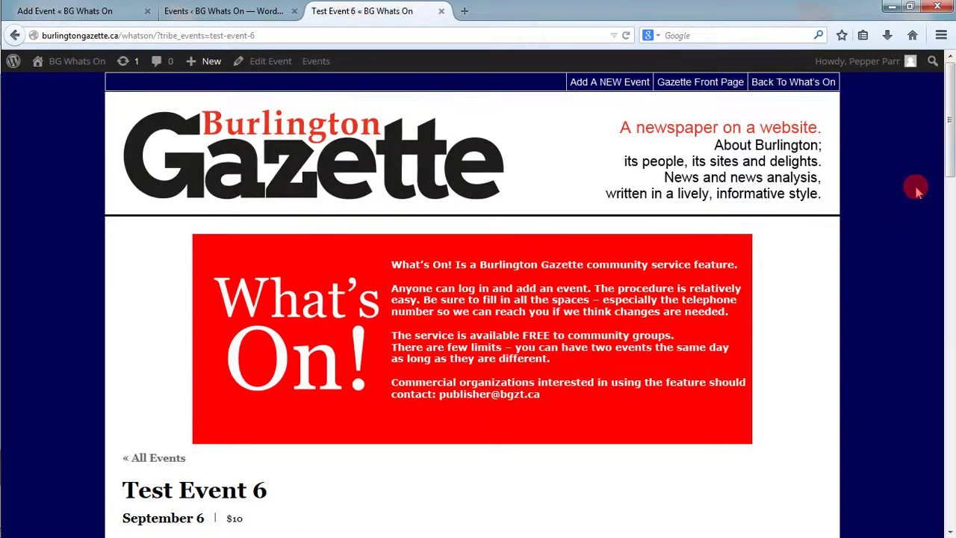
drag(945, 160, 945, 377)
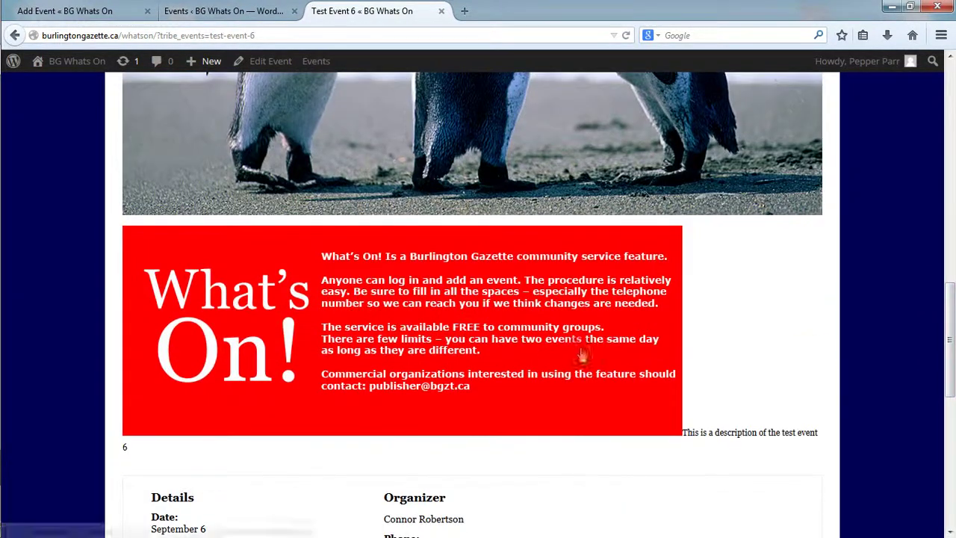
drag(948, 322, 945, 359)
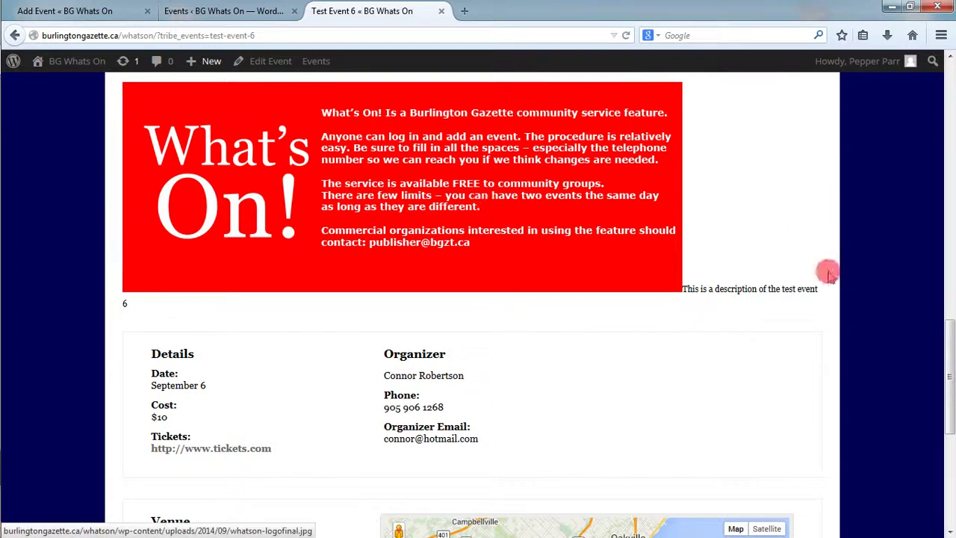
drag(949, 352, 946, 377)
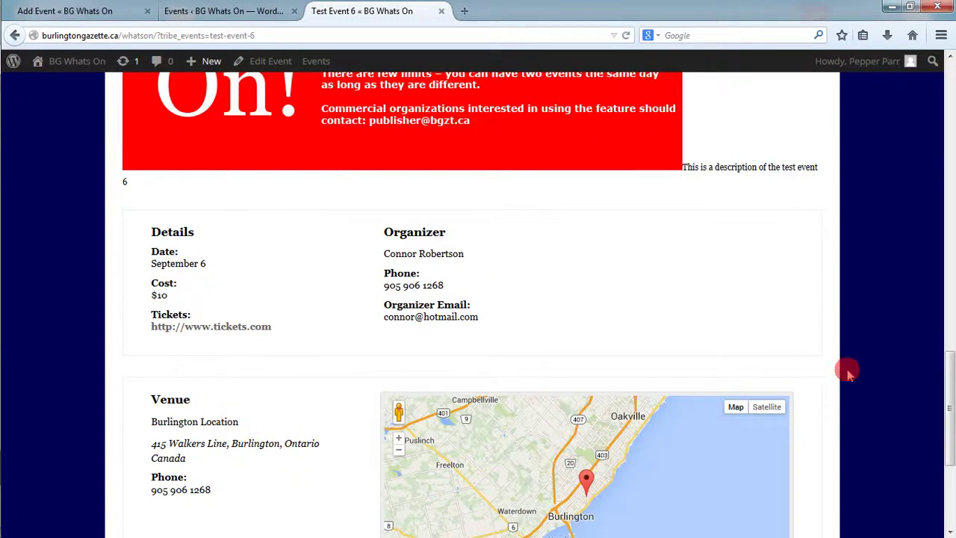
drag(949, 407, 947, 454)
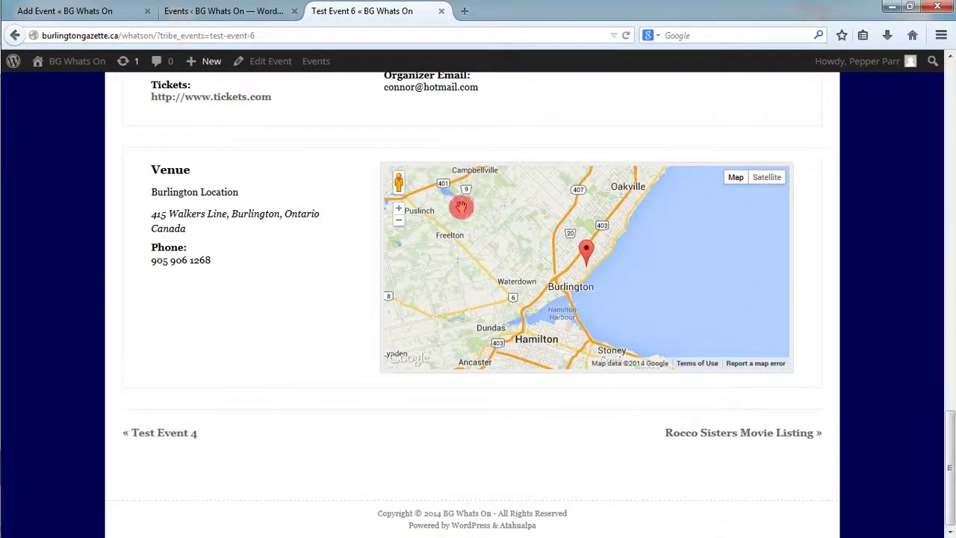
drag(579, 286, 606, 269)
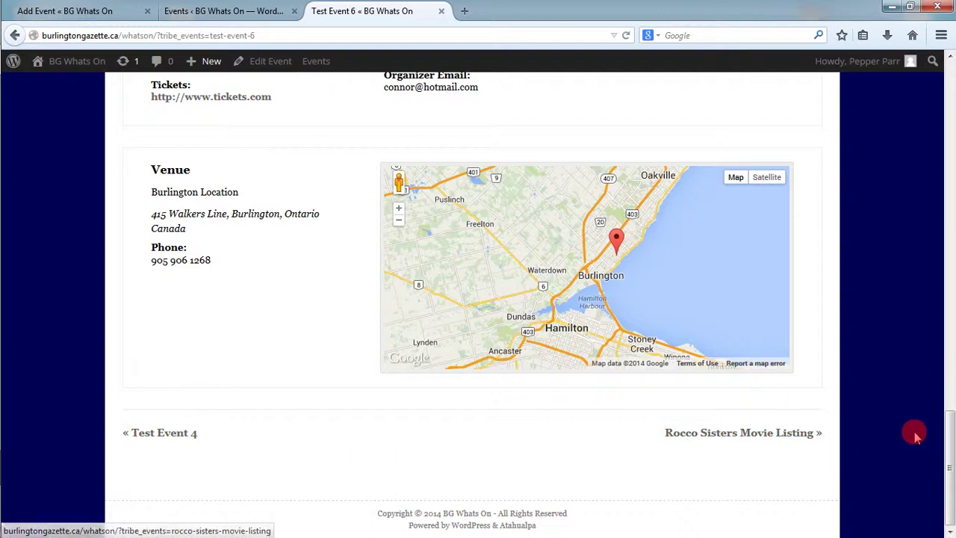
drag(950, 446, 920, 103)
click(152, 460)
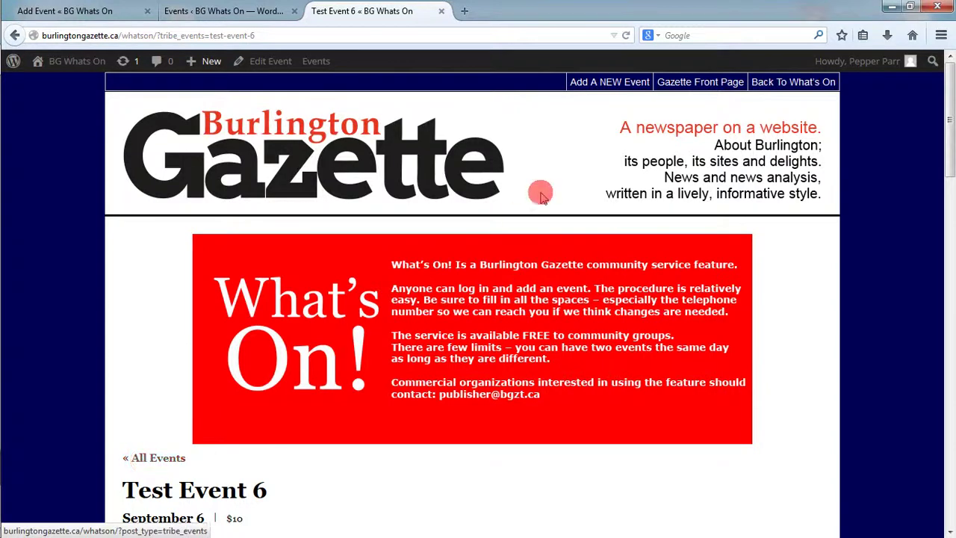
click(775, 84)
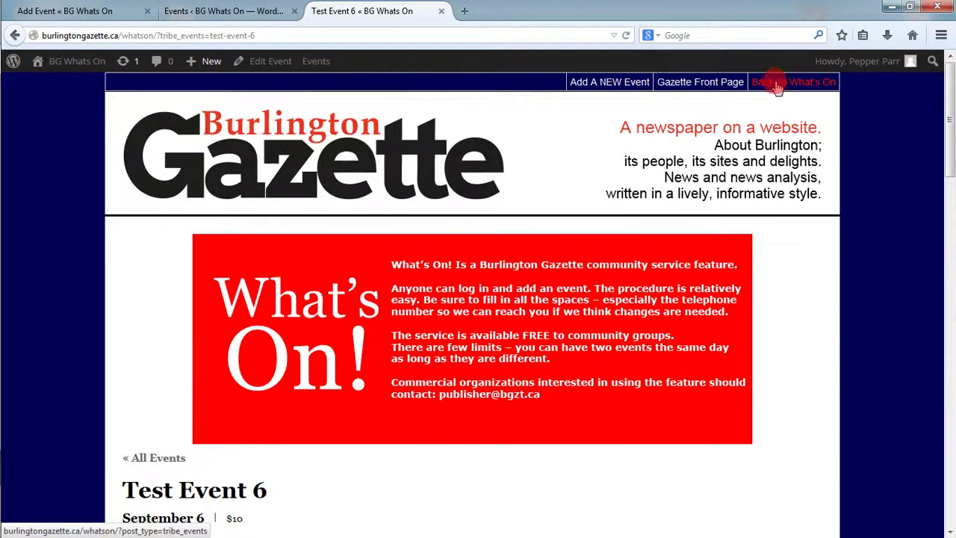
- Go back to What's On and scroll the September 2014 list down to Test Event 6 on September 6
click(779, 84)
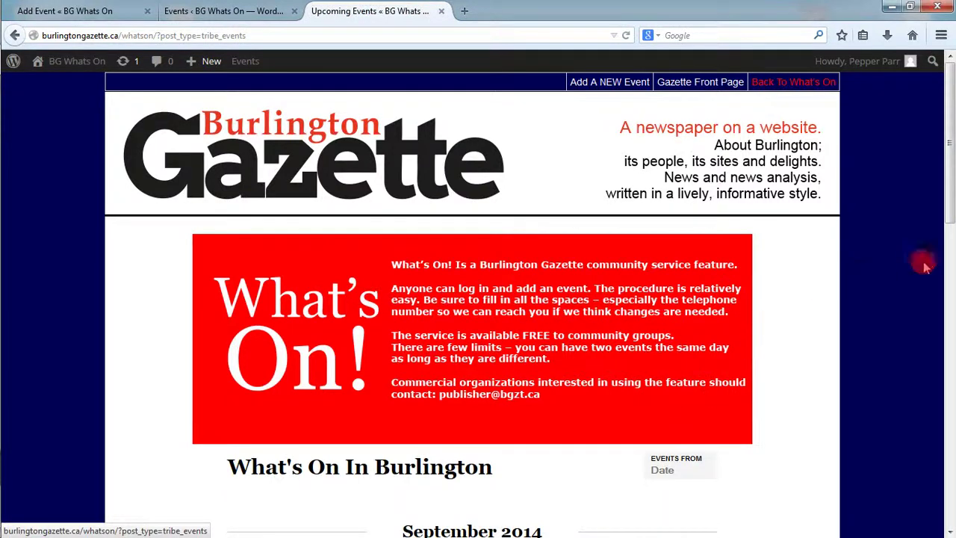
drag(944, 196, 930, 345)
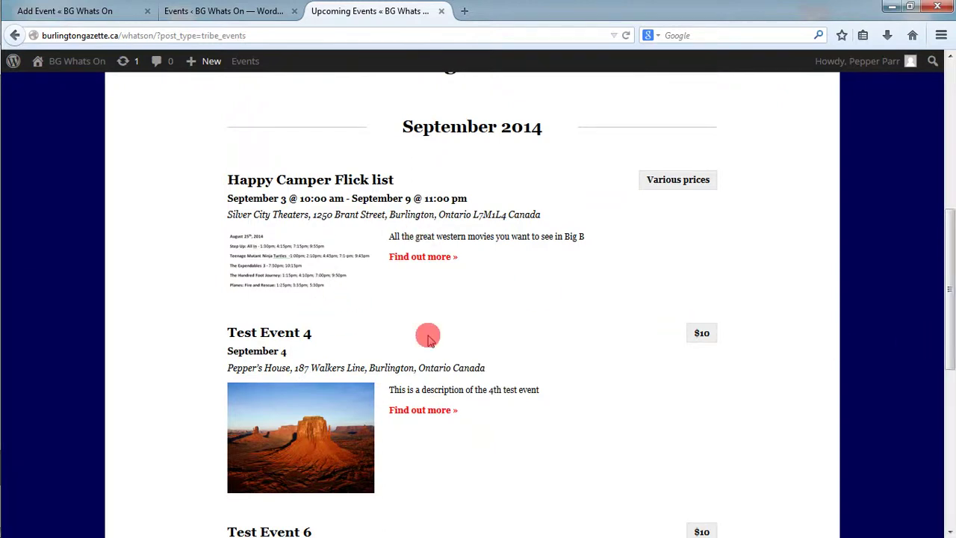
scroll(945, 340, down, 1)
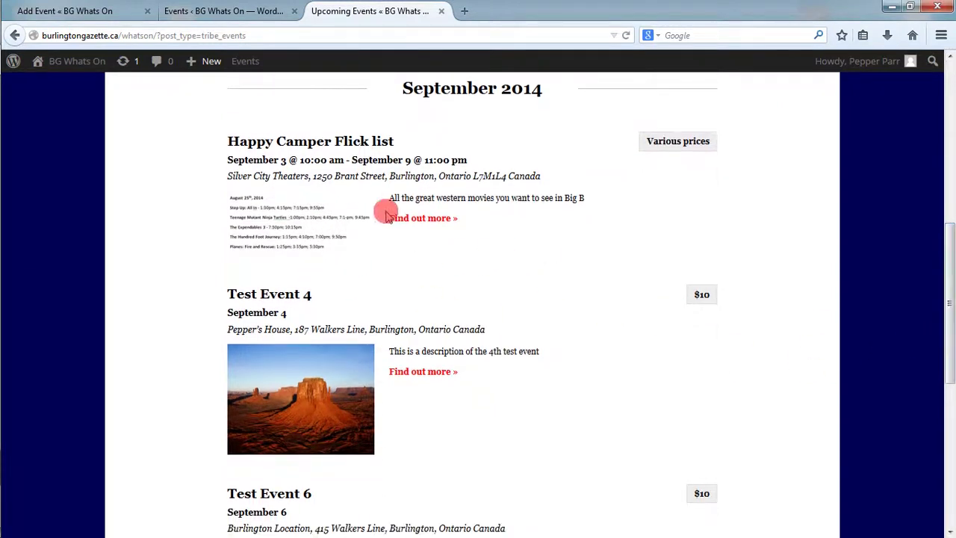
scroll(946, 299, down, 4)
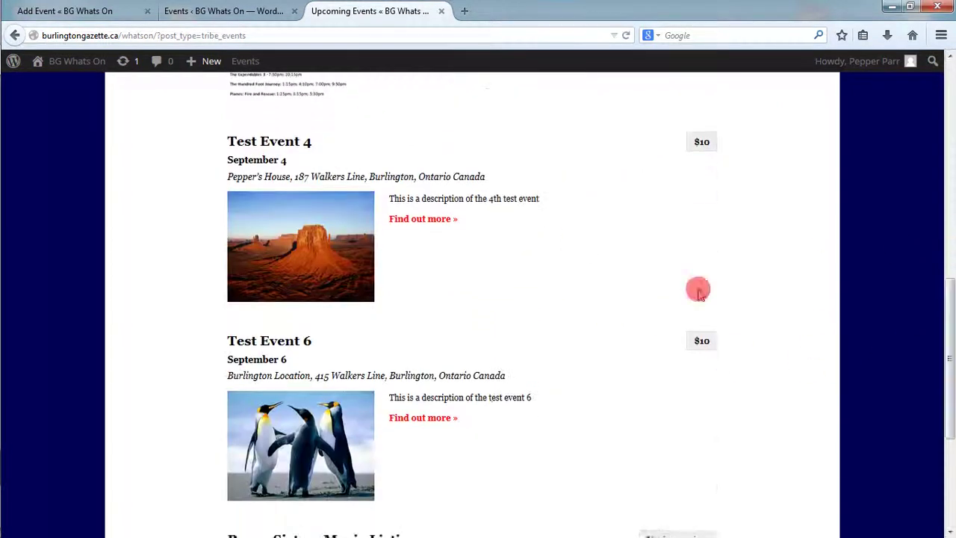
scroll(948, 358, down, 5)
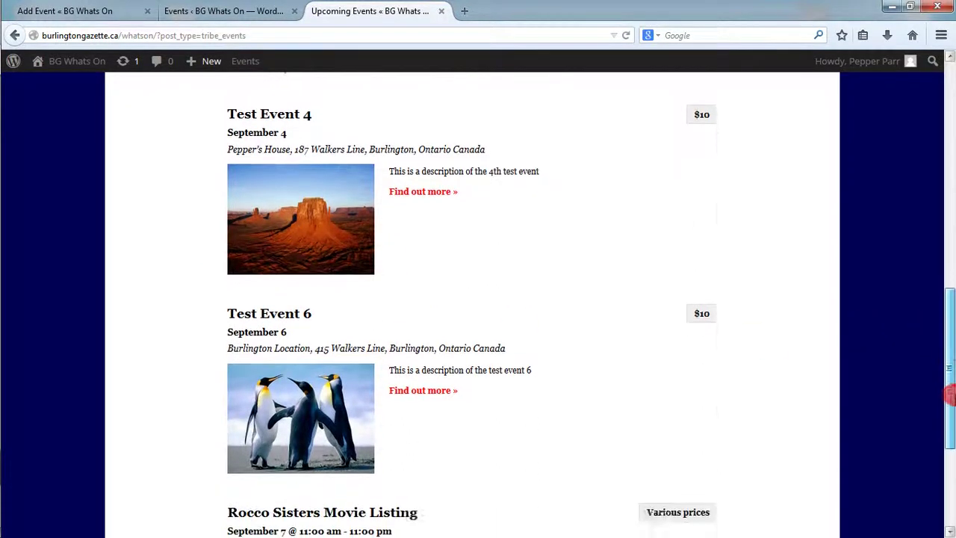